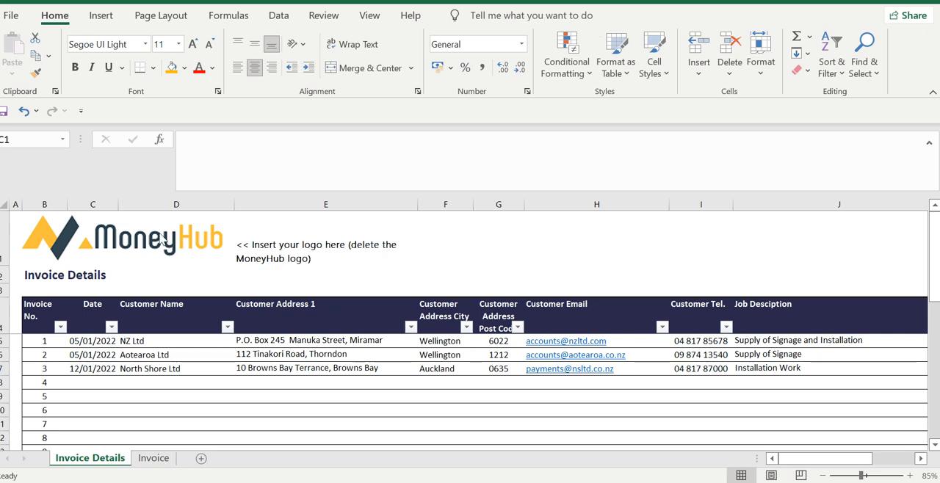
Look over the logo and first invoice date on the Invoice Details sheet, and check the Invoice sheet's layout
left_click(67, 240)
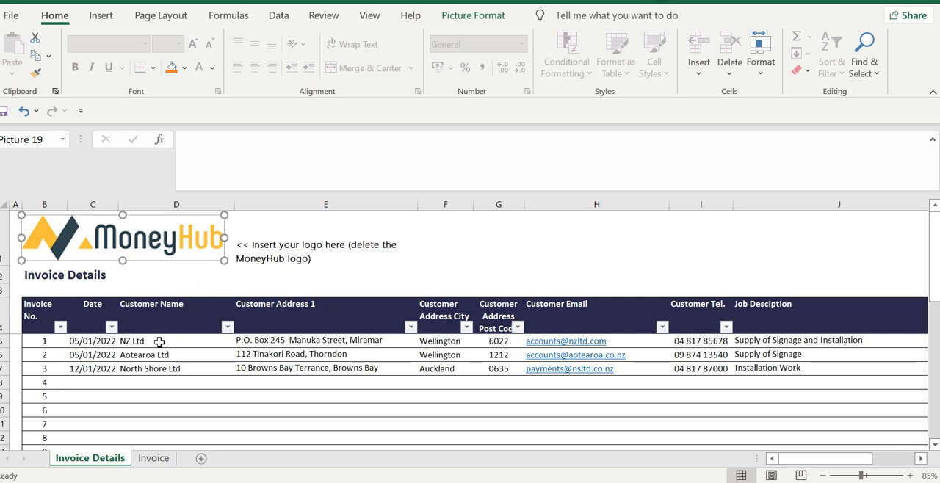
left_click(85, 343)
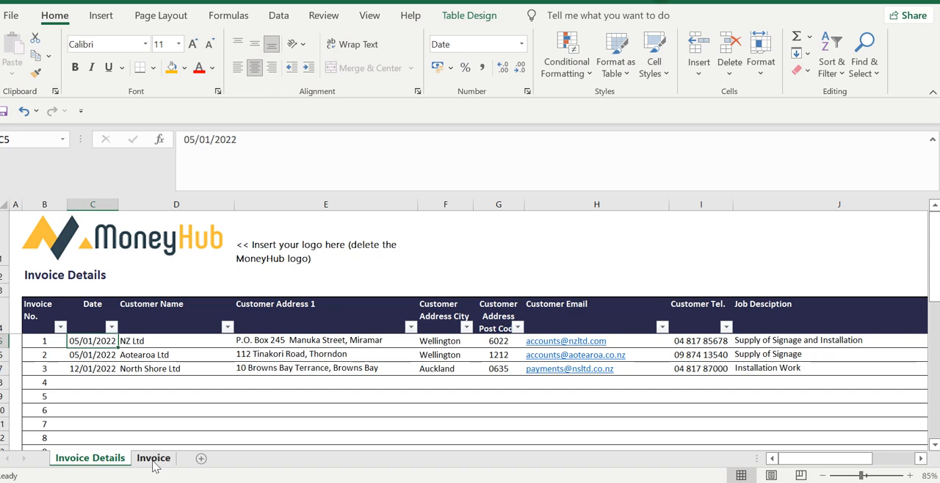
left_click(154, 461)
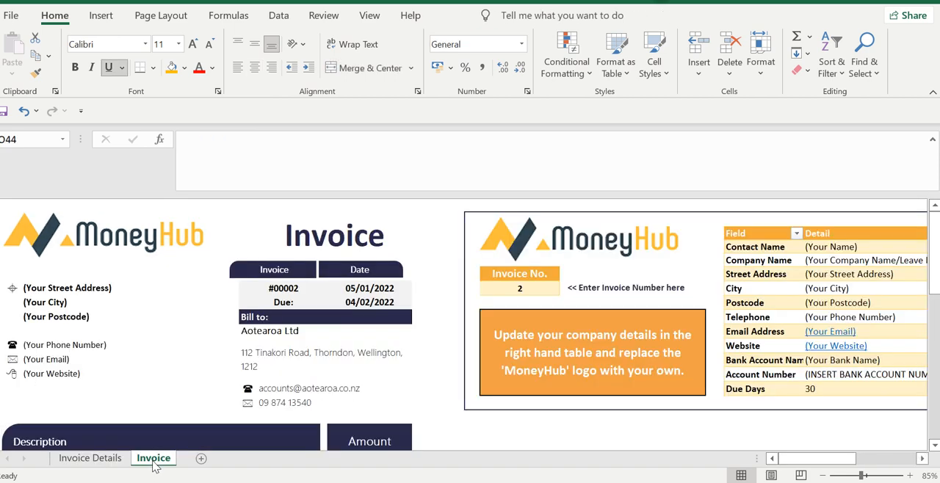
left_click(92, 458)
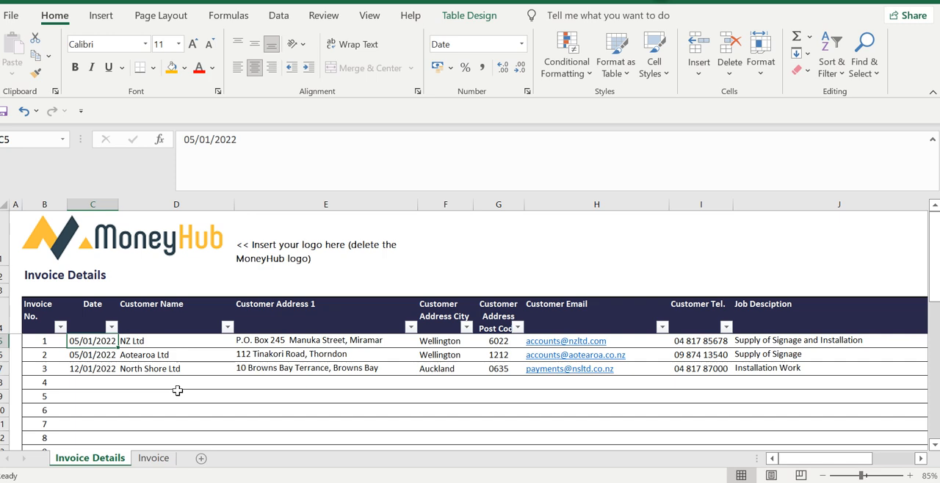
Examine the first invoice record's fields from customer name through contact details and job description to price
key("Right")
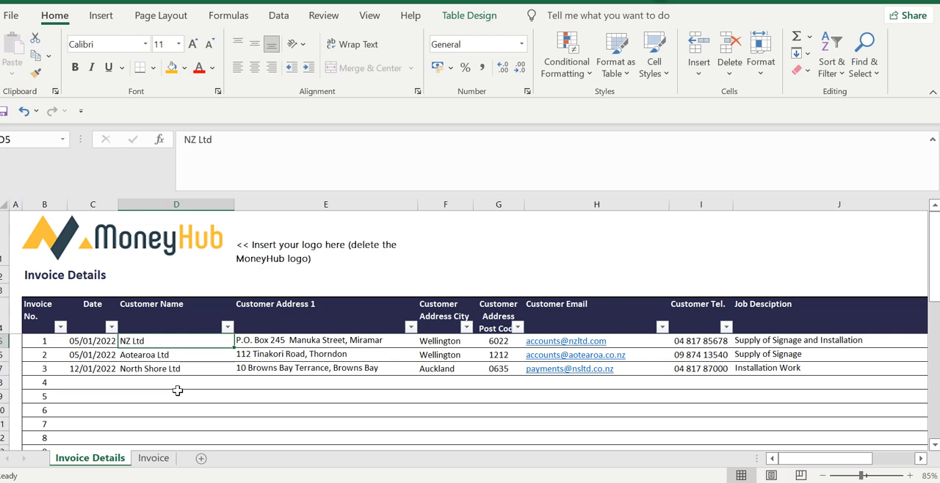
key("Right")
key("Right")
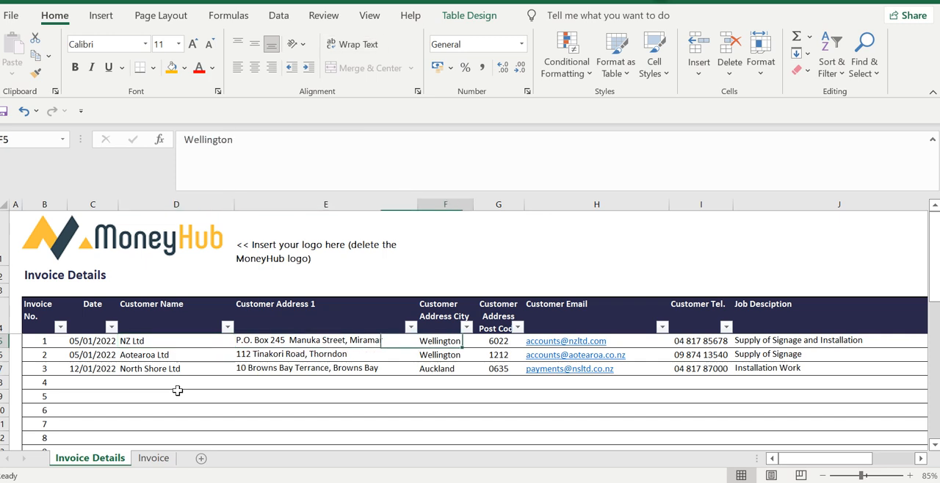
key("Right")
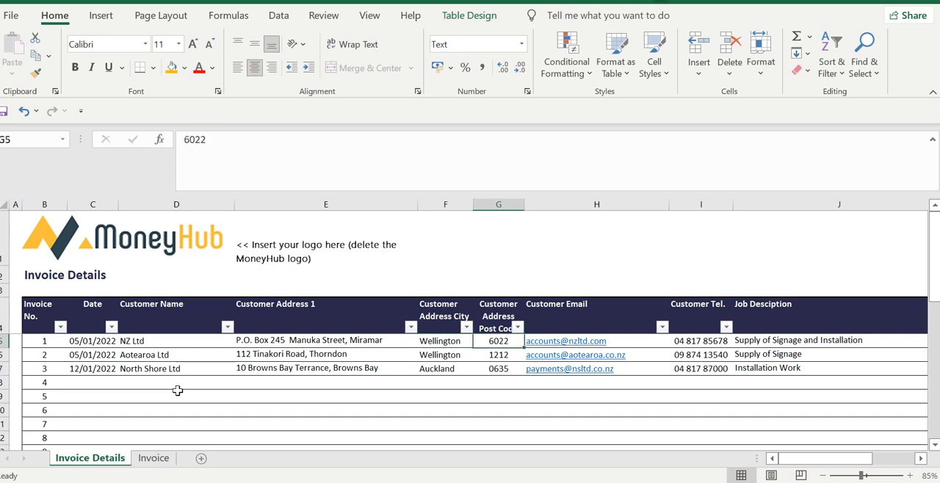
key("Right")
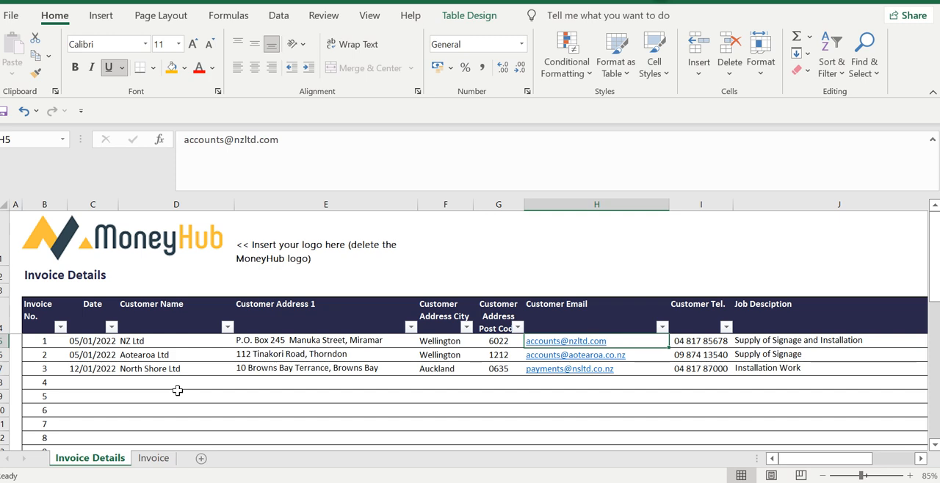
key("Right")
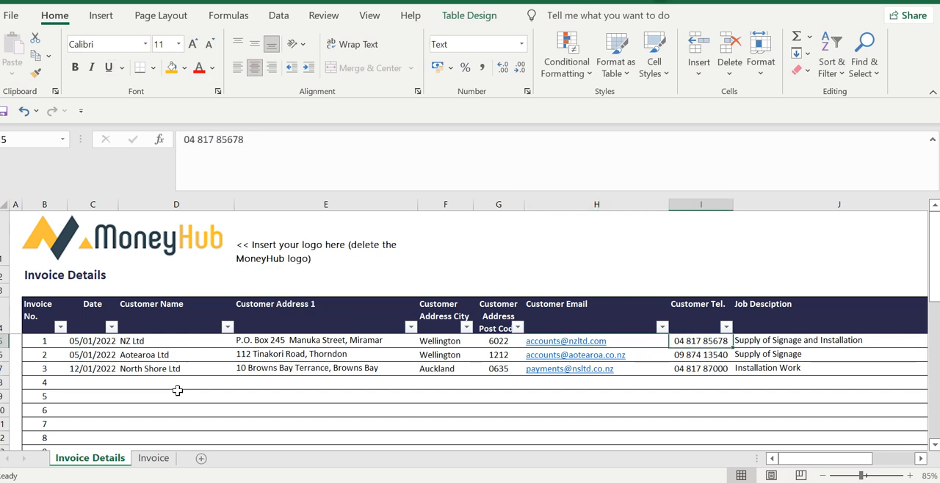
key("Right")
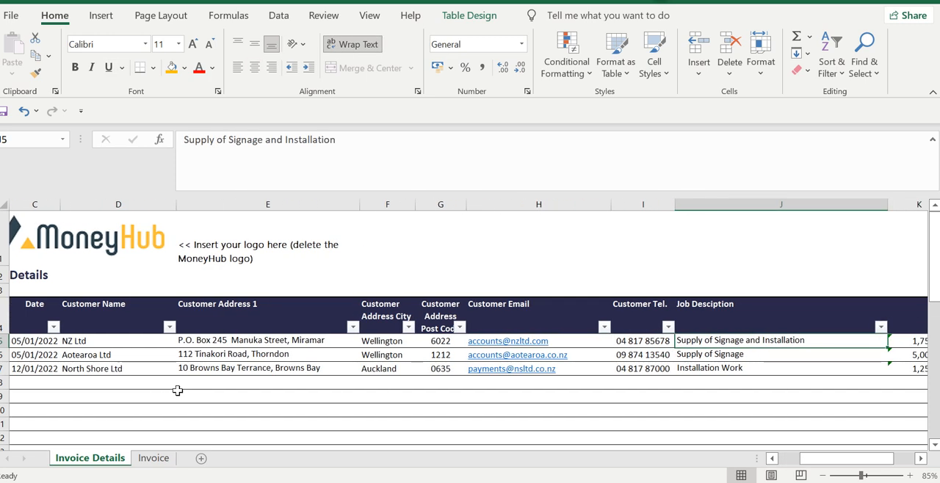
key("Right")
key("Left")
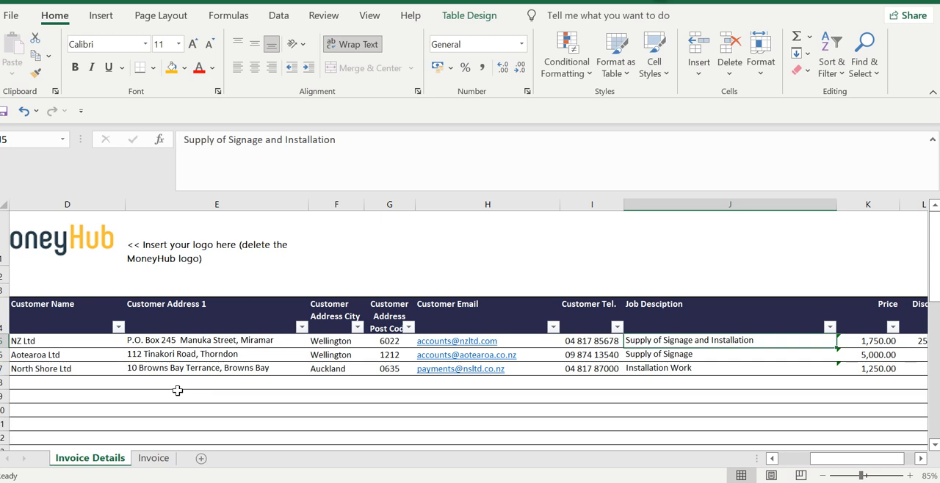
key("Right")
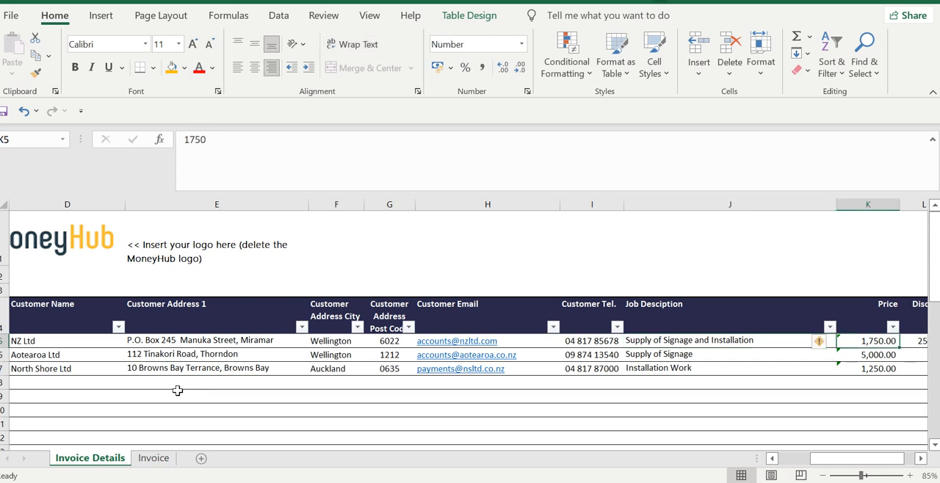
key("Left")
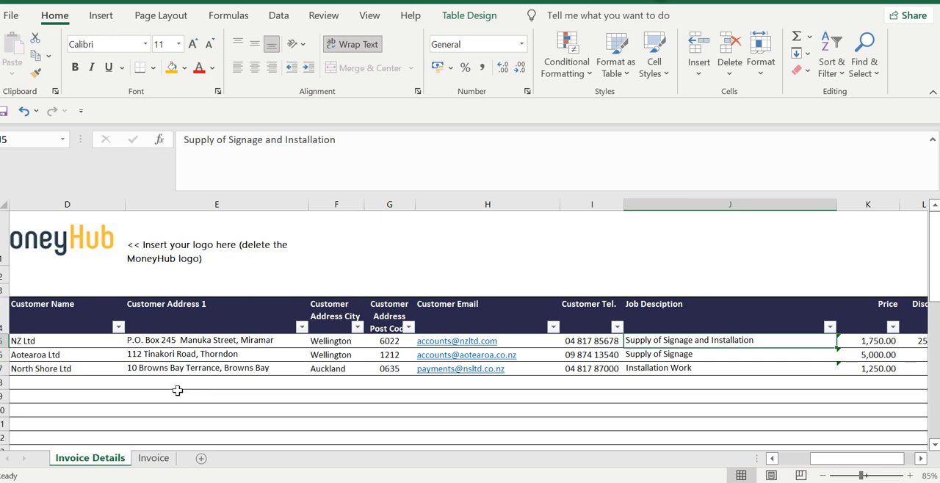
Review the job descriptions of the three filled-in invoices and the first invoice's price, discount and total formula
key("Down")
key("Down")
key("shift+Up")
key("shift+Up")
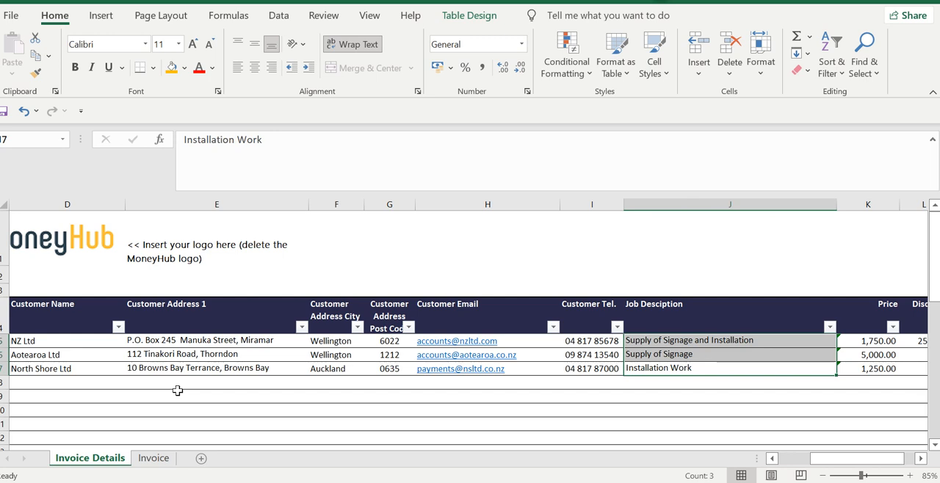
key("Up")
key("Up")
key("Right")
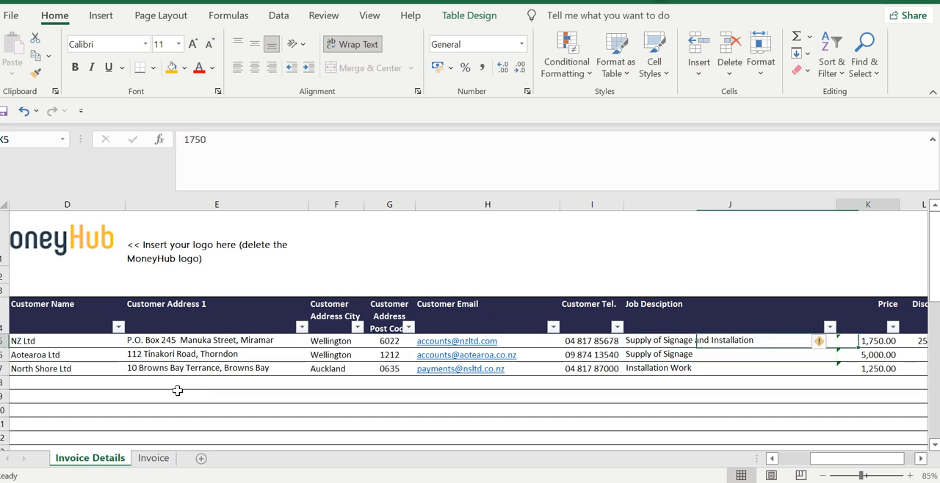
key("Right")
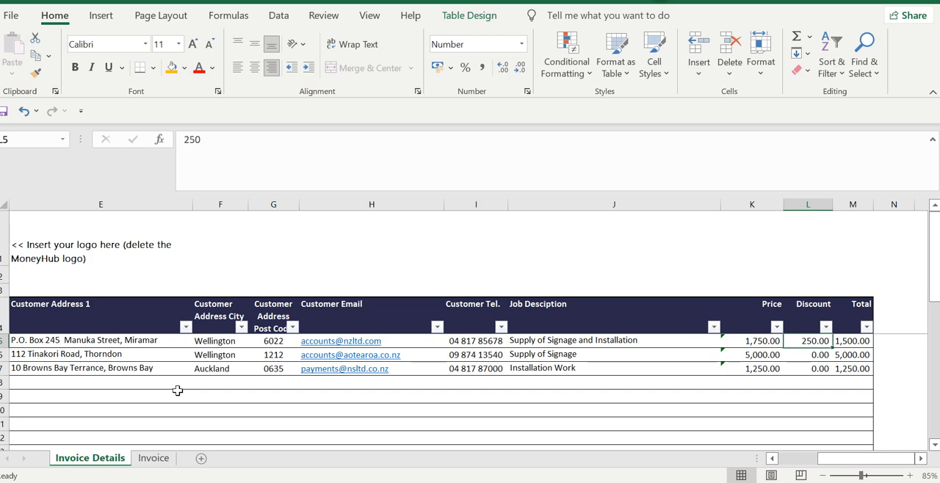
key("Right")
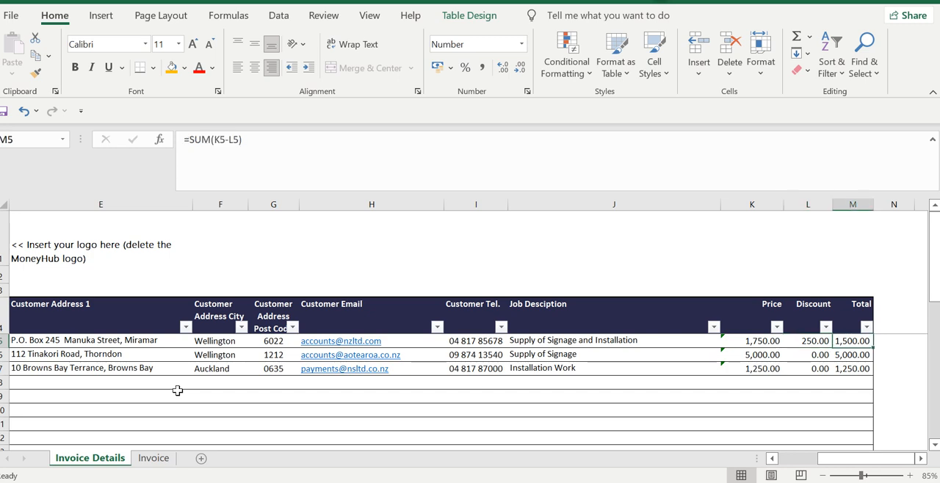
Inspect the Invoice sheet, including the contact name row of the company details table
left_click(154, 463)
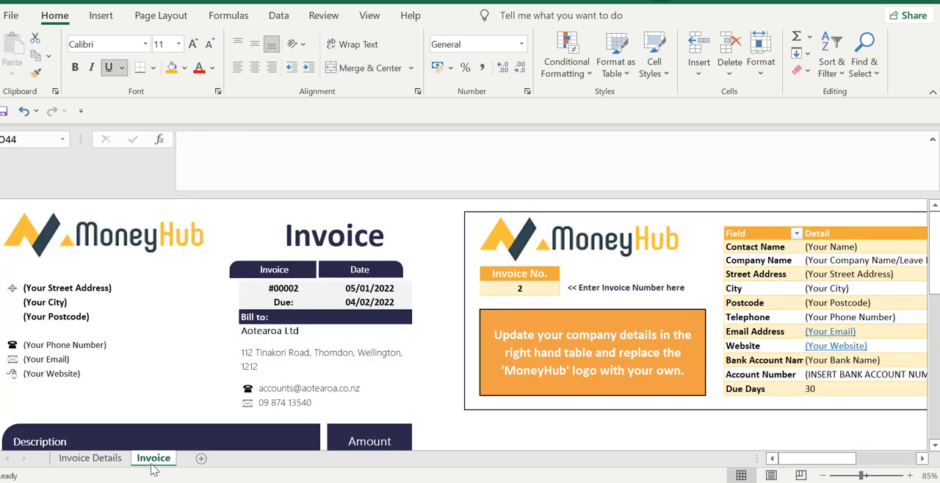
left_click(767, 250)
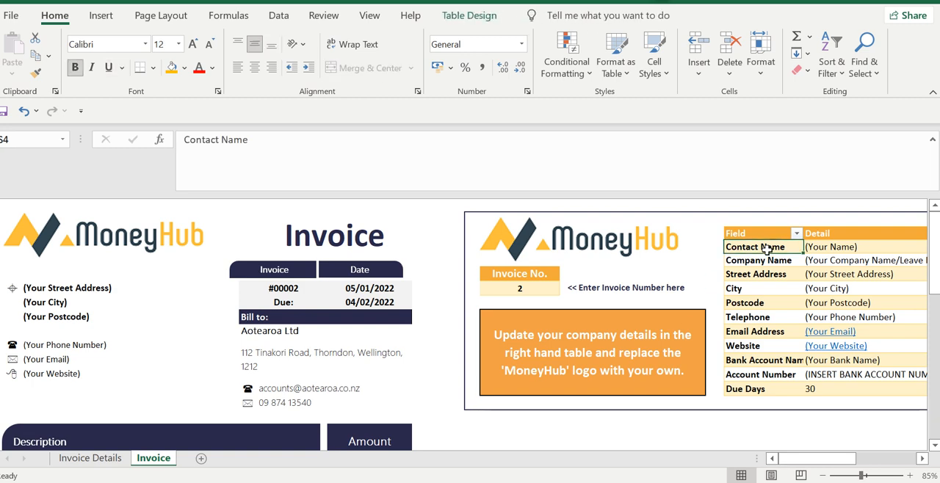
key("Right")
key("Left")
key("Left")
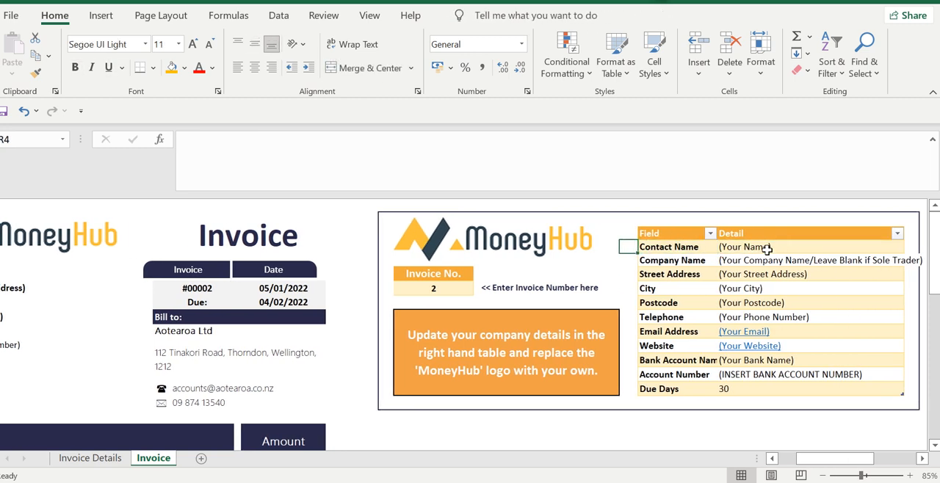
key("Left")
key("Left")
key("Left")
key("Left")
key("Left")
key("Left")
key("Left")
key("Left")
key("Left")
key("Left")
key("Left")
key("Left")
key("Left")
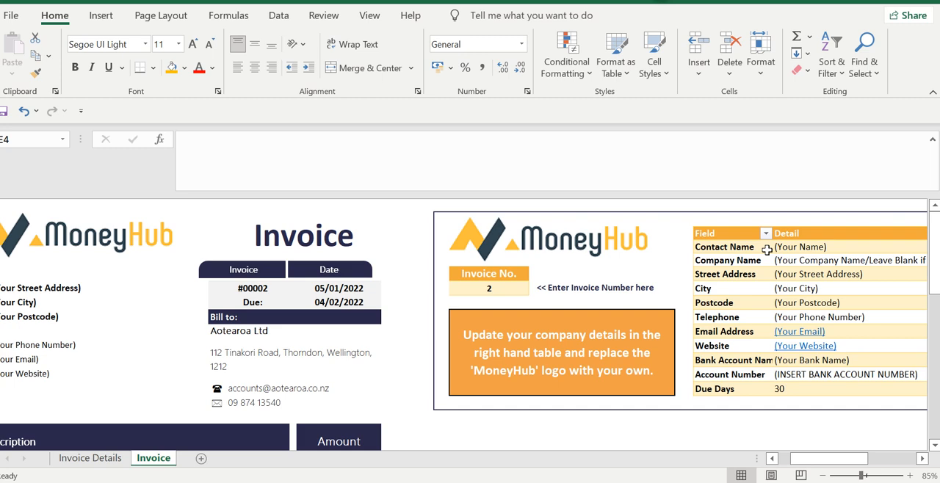
Check the two MoneyHub logo pictures on the Invoice sheet that need replacing
left_click(113, 235)
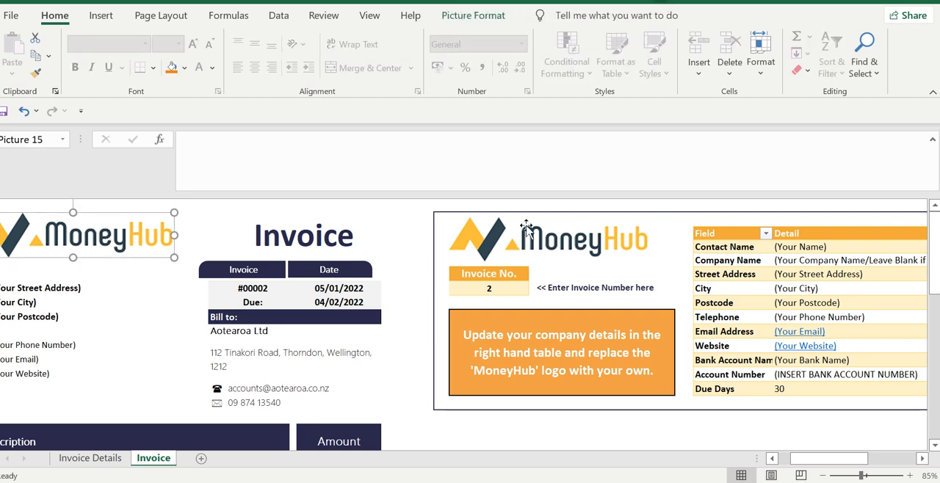
left_click(527, 228)
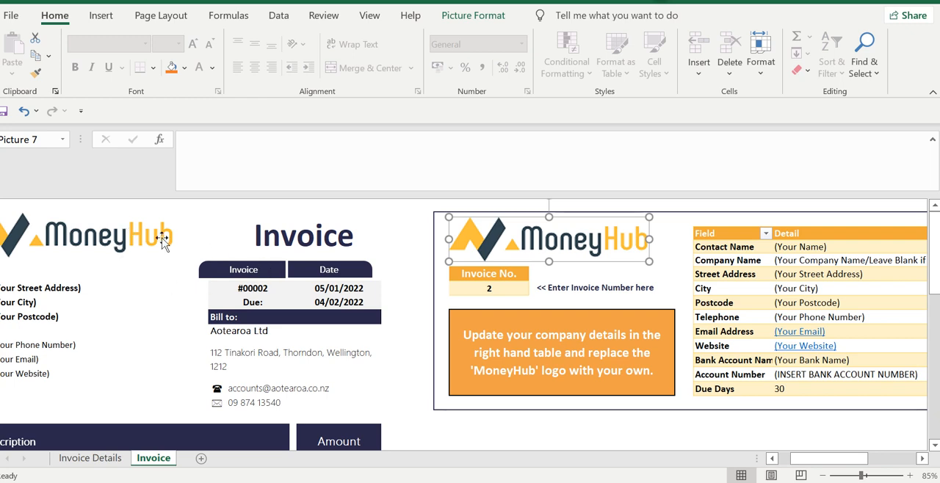
left_click(106, 235)
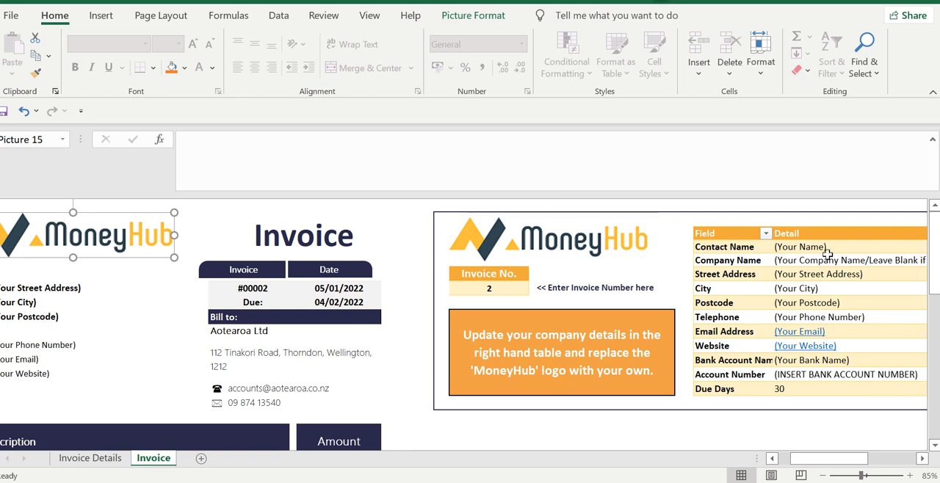
Review the company details update instruction and the Detail entries from contact name to account number
left_click(610, 342)
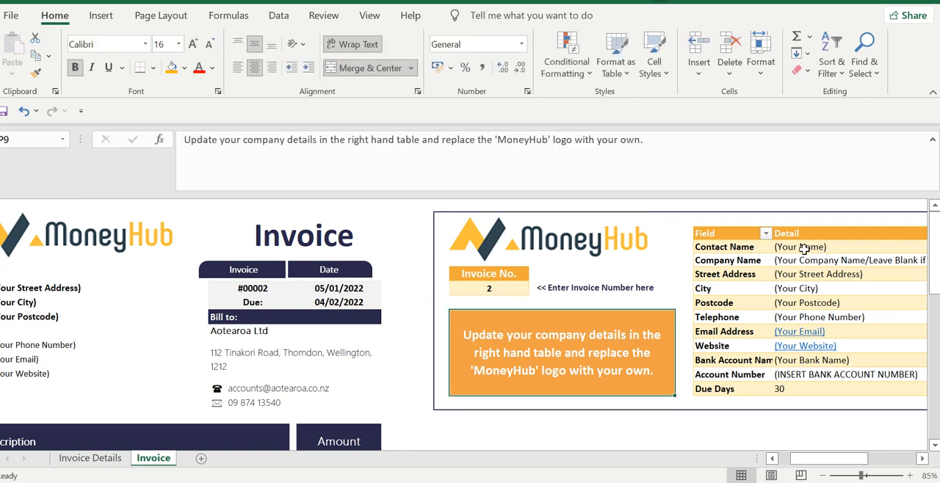
left_click_drag(803, 247, 839, 375)
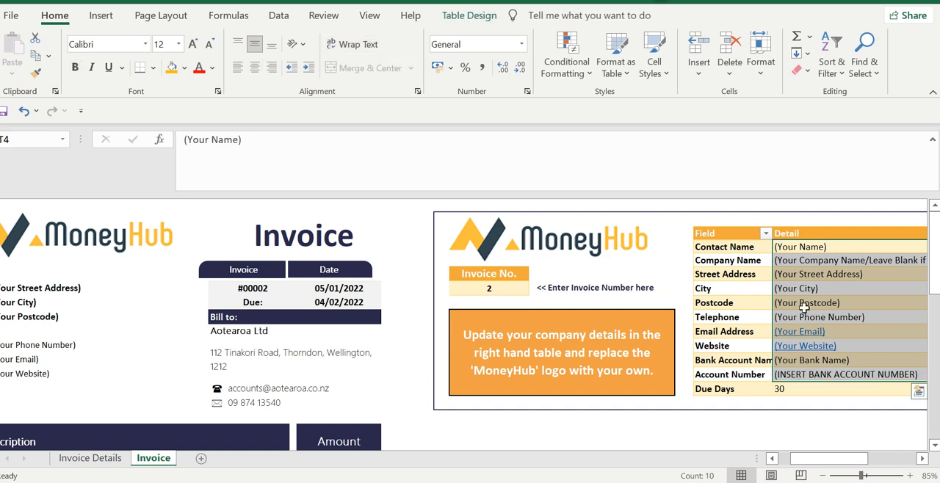
left_click(807, 247)
key("Right")
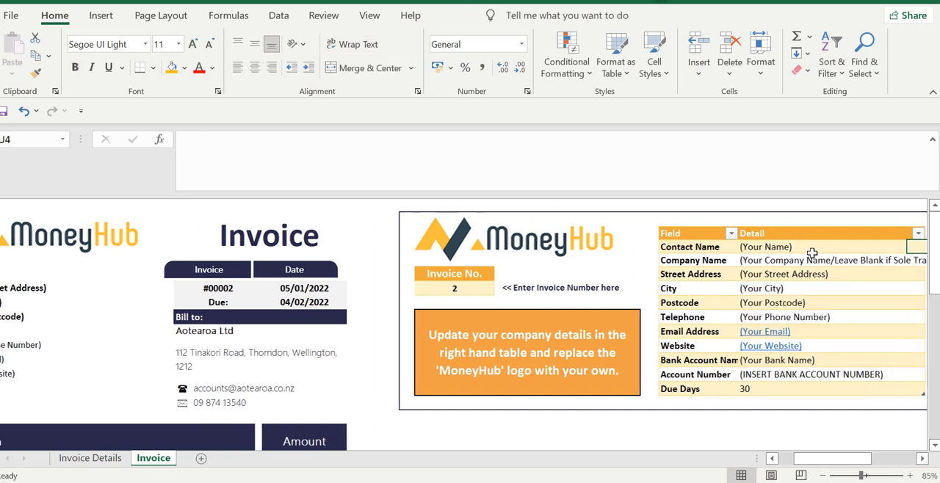
key("Left")
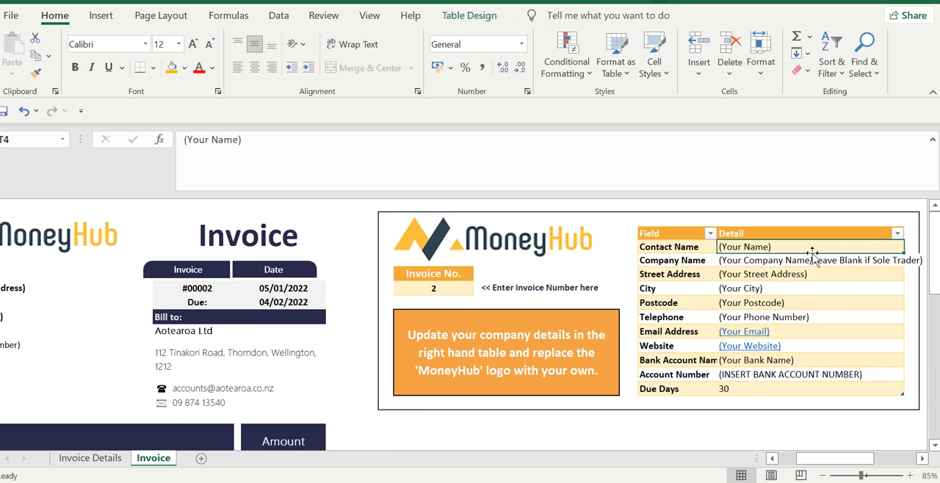
Go through the company details table row by row, from company name to due days
key("Down")
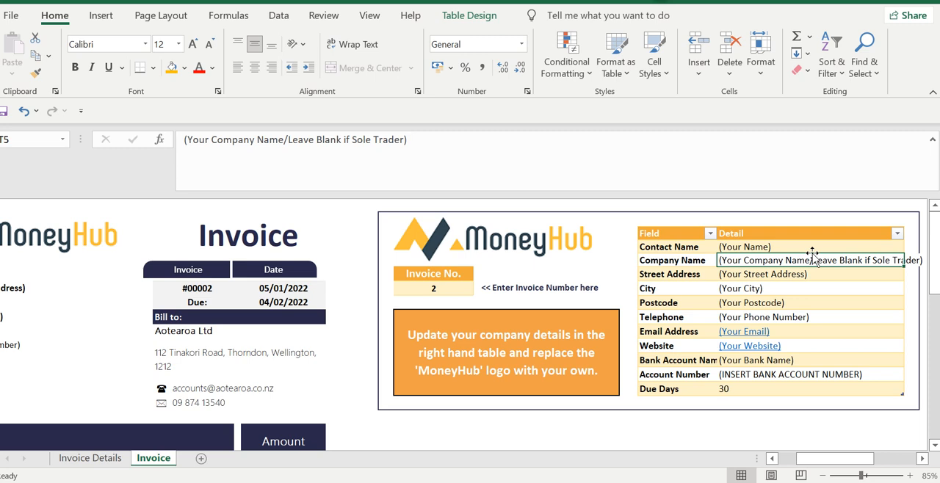
key("Down")
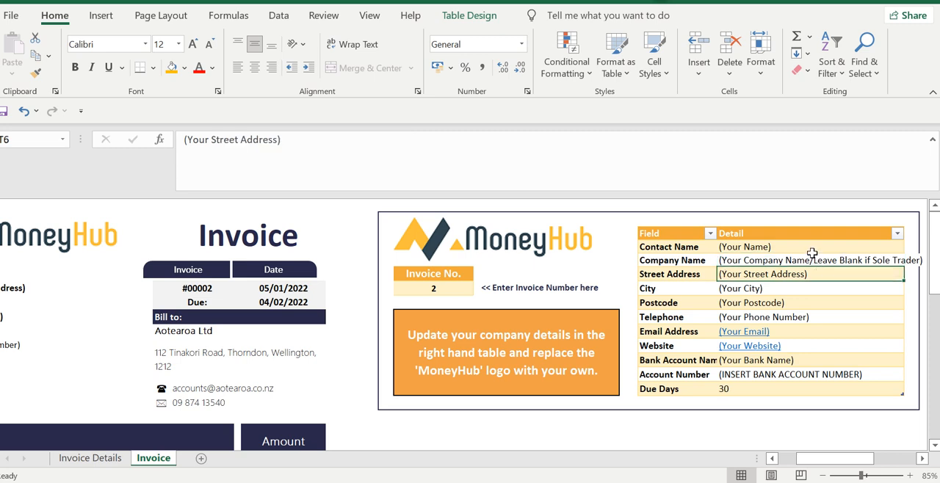
key("Down")
key("Down")
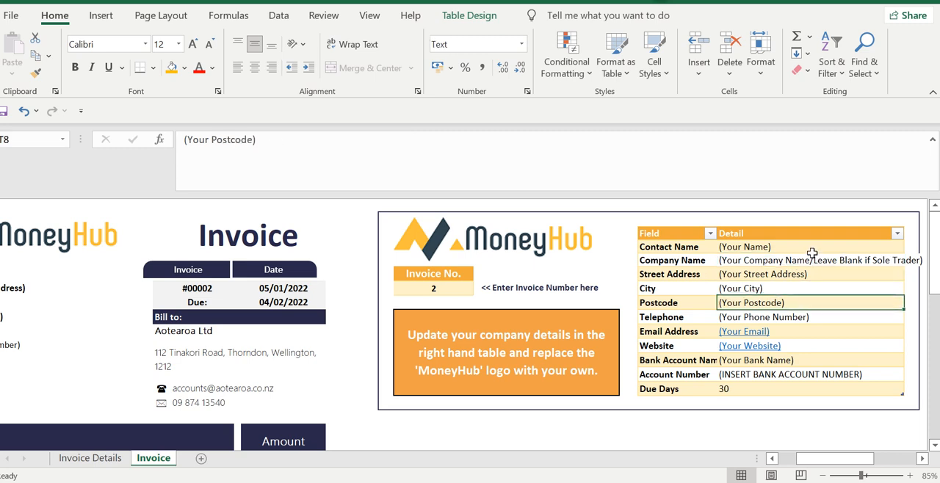
key("Down")
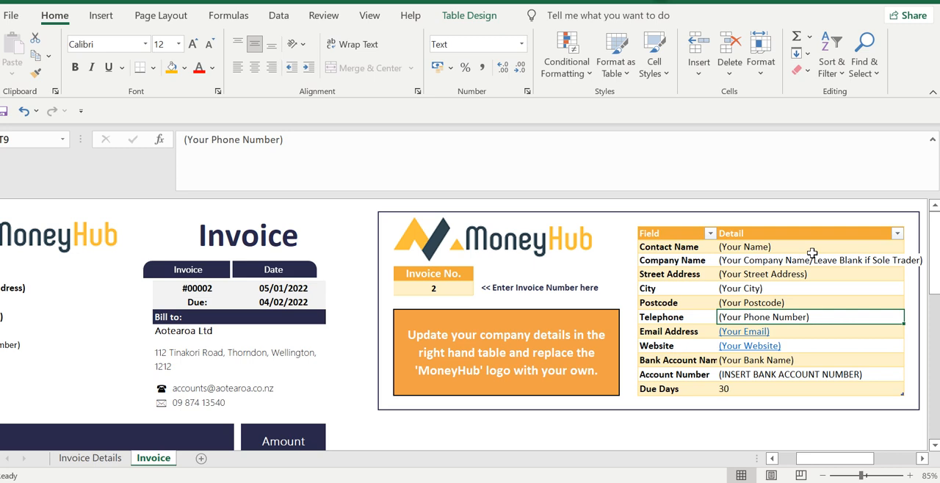
key("Down")
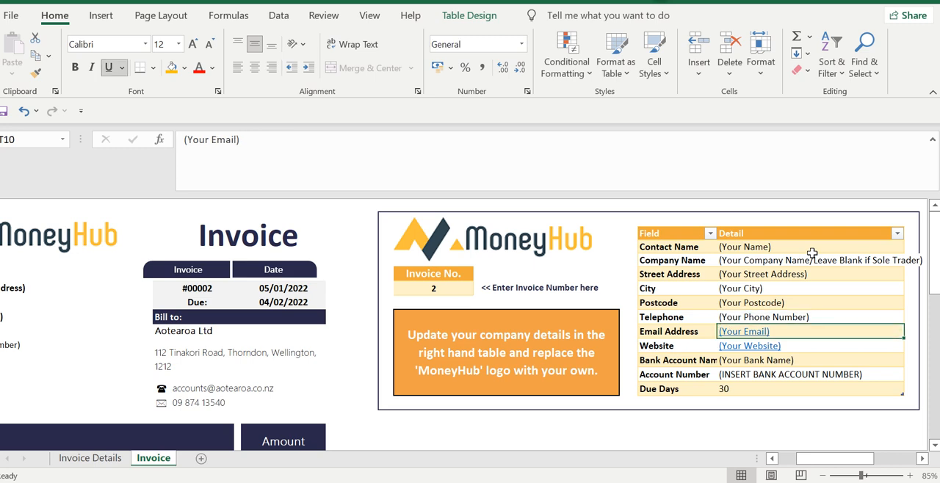
key("Down")
key("Down")
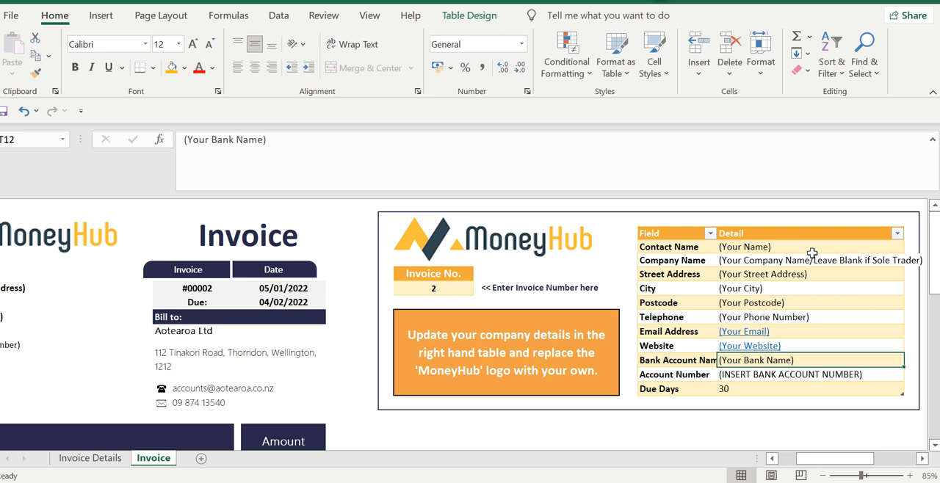
key("Down")
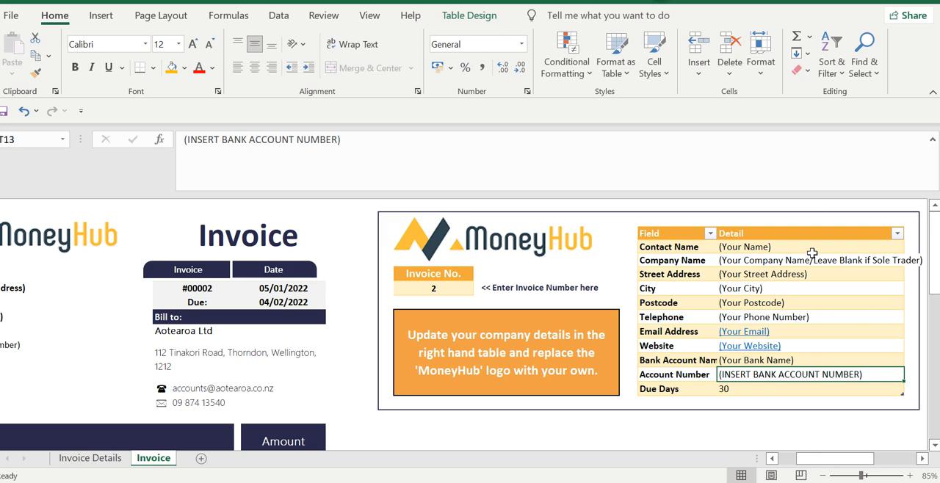
key("Down")
key("Up")
key("Down")
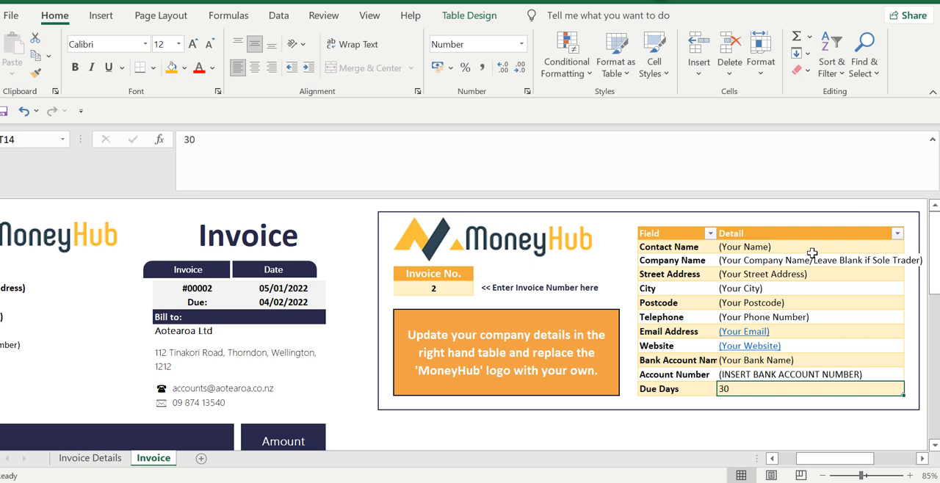
Set Due Days to 60 in the company details table and check the invoice's due date formula
key("Down")
key("Up")
type("60")
key("ctrl+Return")
left_click(197, 304)
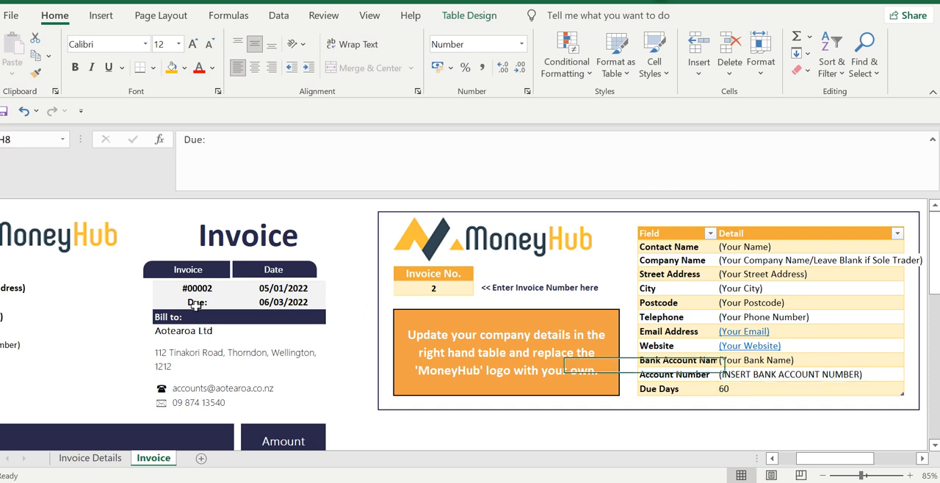
left_click(264, 302)
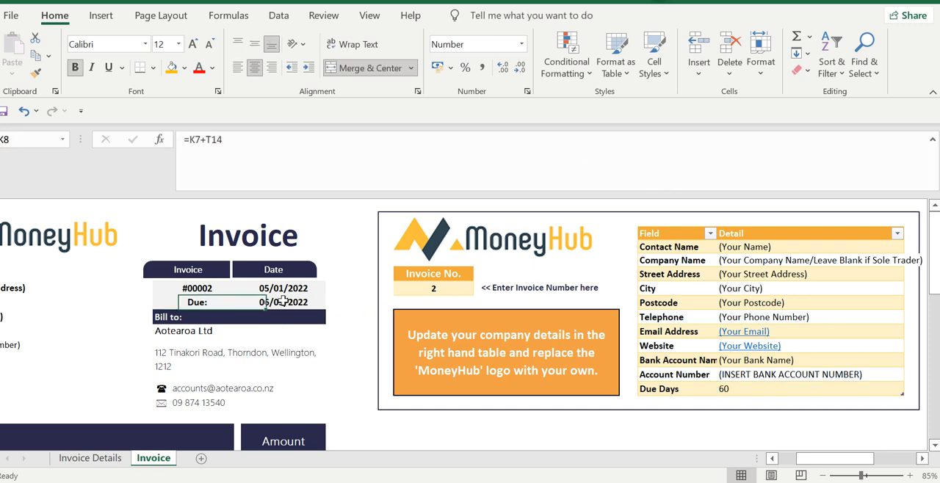
Set Due Days to 30 in the company details table
double_click(727, 394)
key("BackSpace")
key("BackSpace")
type("30")
key("Return")
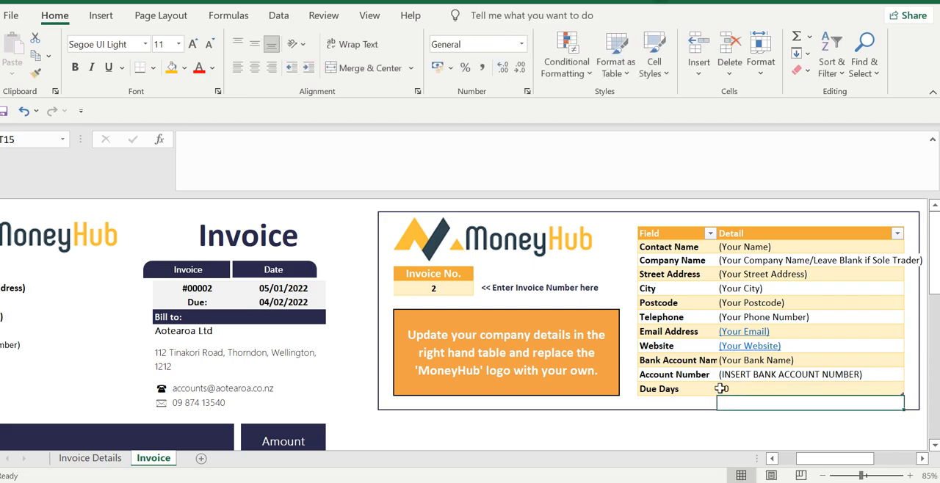
Check the invoice date and due date formulas against the Invoice Details records and the Due Days entry
left_click(288, 289)
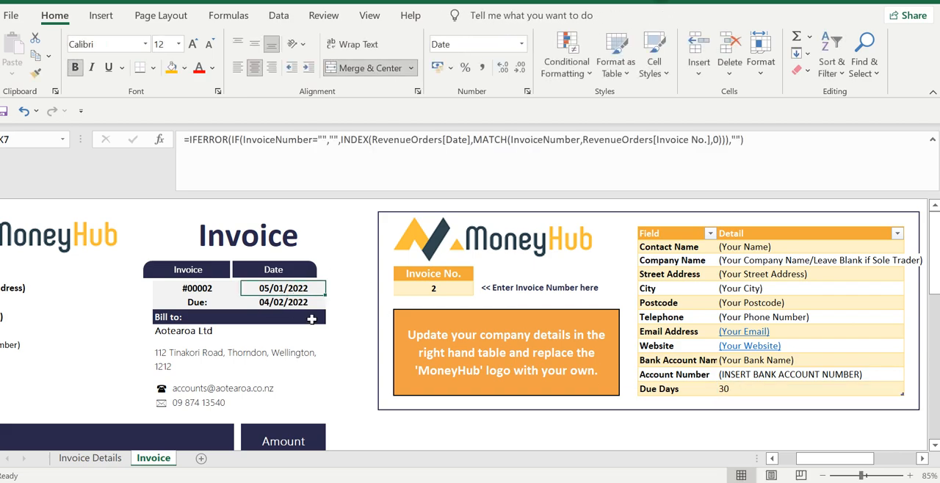
left_click(102, 460)
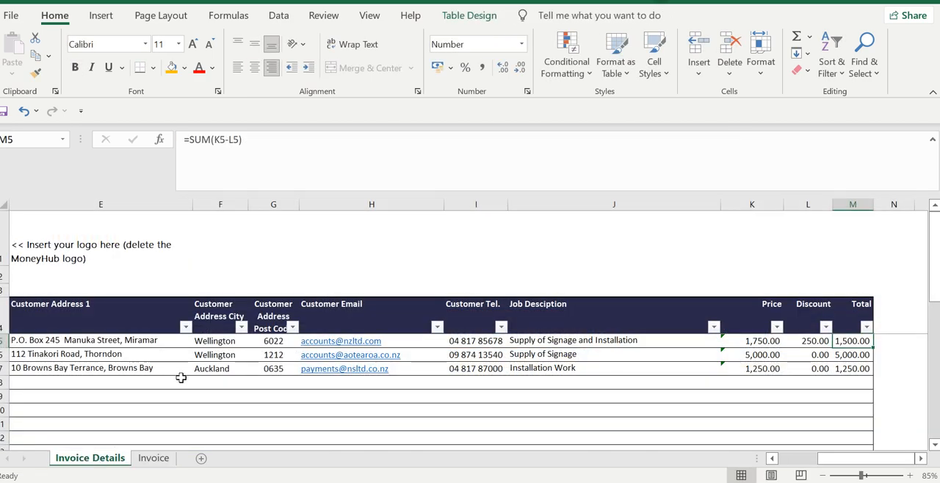
left_click(154, 458)
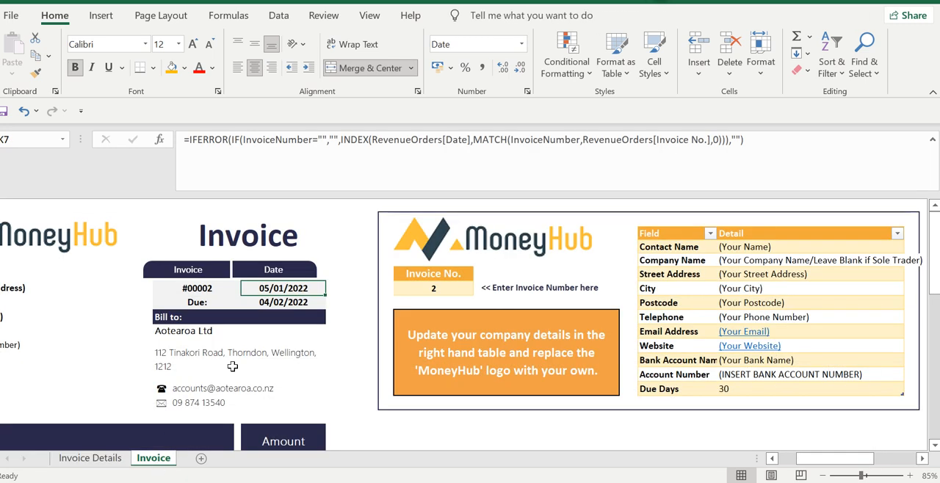
left_click(286, 309)
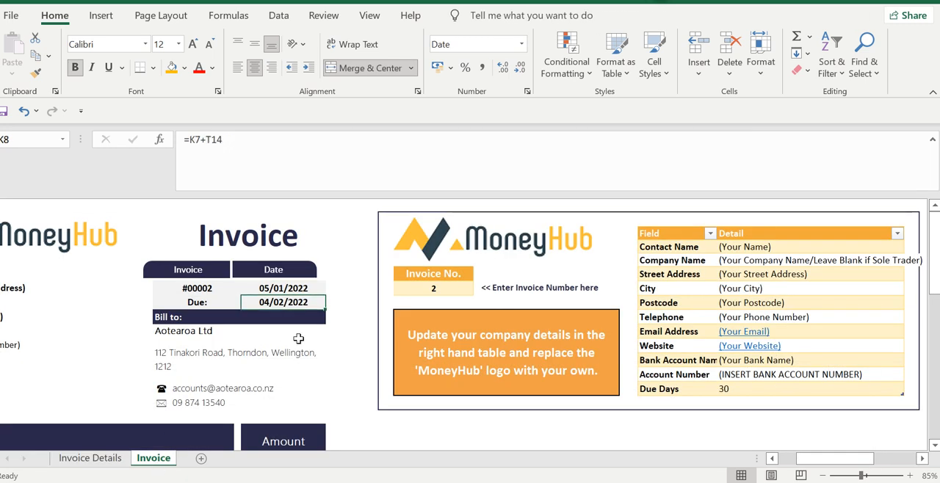
key("Up")
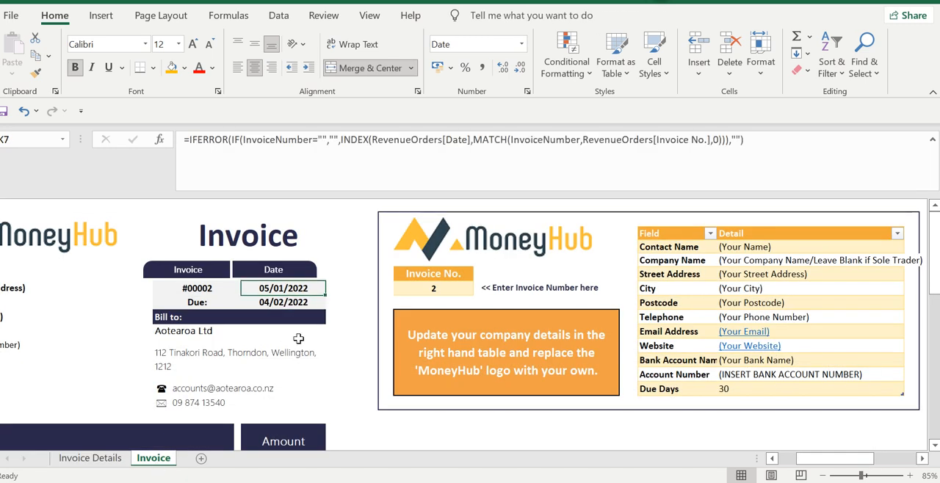
key("Down")
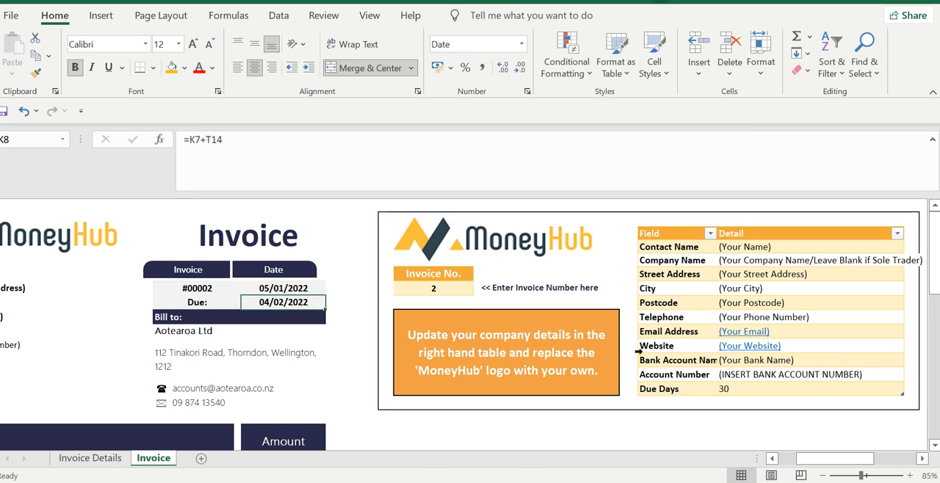
left_click(746, 389)
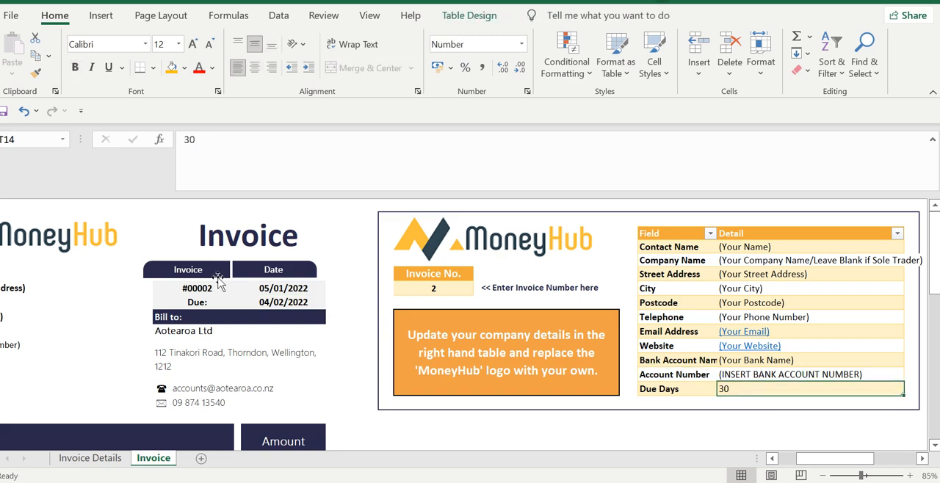
Compare the company details table with the sender's address and contact block on the invoice
left_click(228, 302)
key("Left")
key("Left")
key("Left")
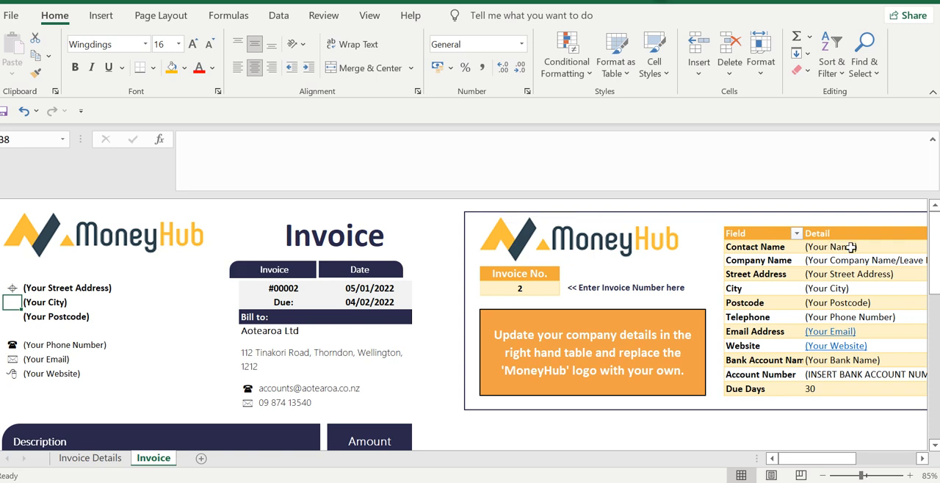
left_click_drag(850, 248, 849, 391)
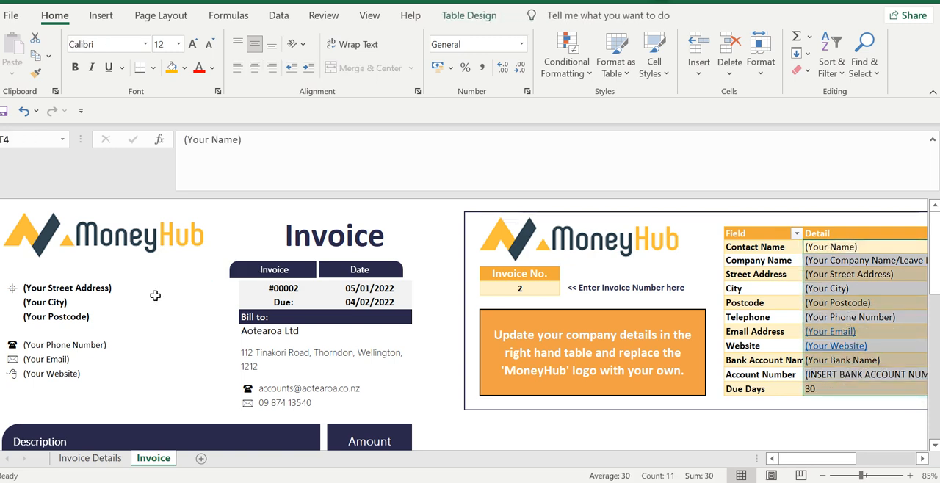
left_click(92, 281)
left_click_drag(93, 281, 81, 390)
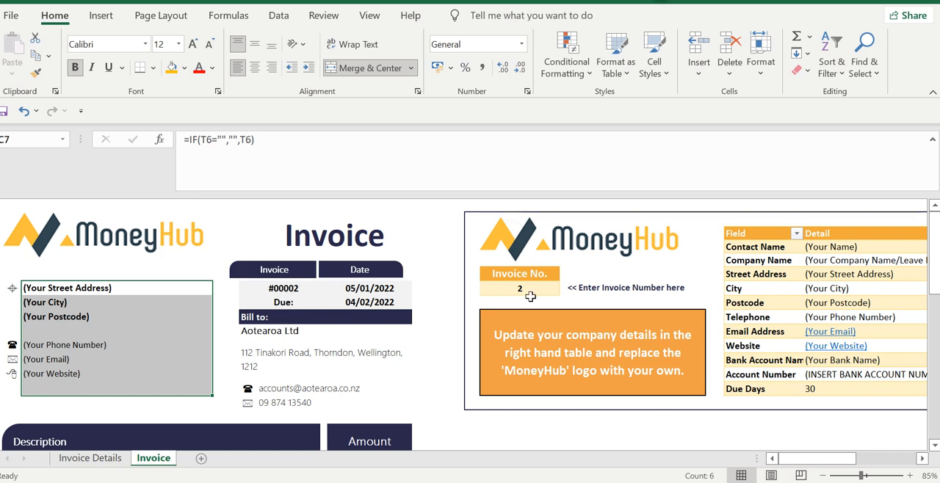
Set the invoice number to 1 on the Invoice sheet
left_click(508, 288)
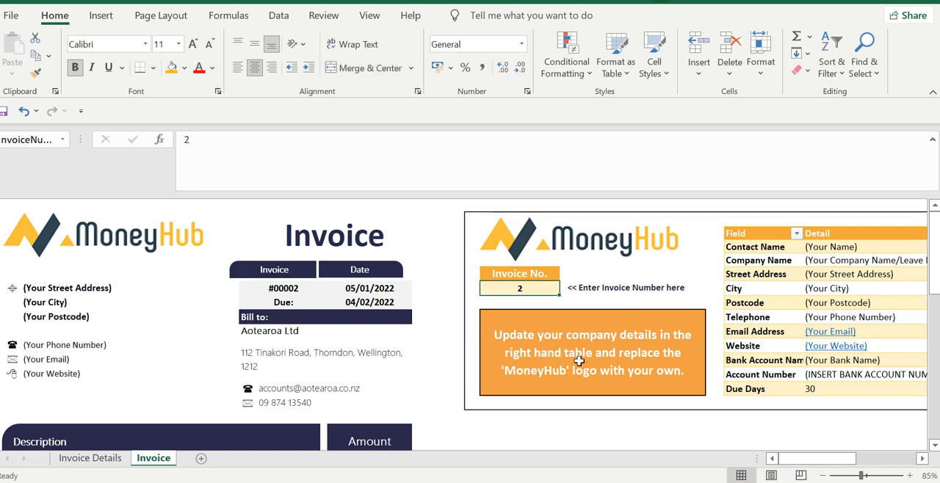
type("1")
key("Return")
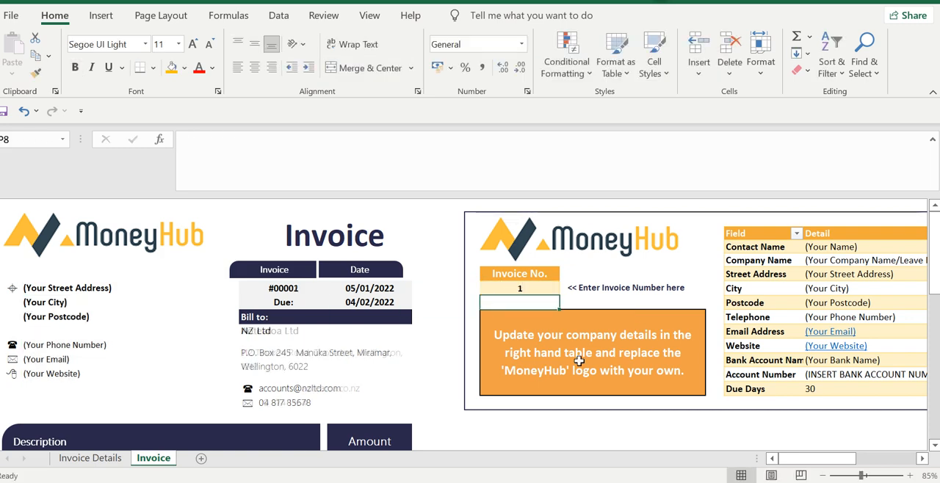
key("Up")
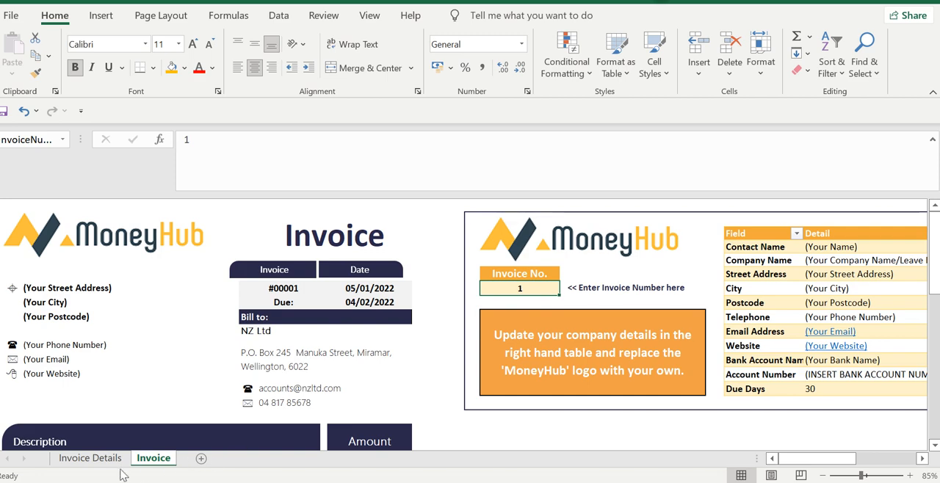
Review invoice 1's record on the Invoice Details sheet, from invoice number across to price
left_click(90, 457)
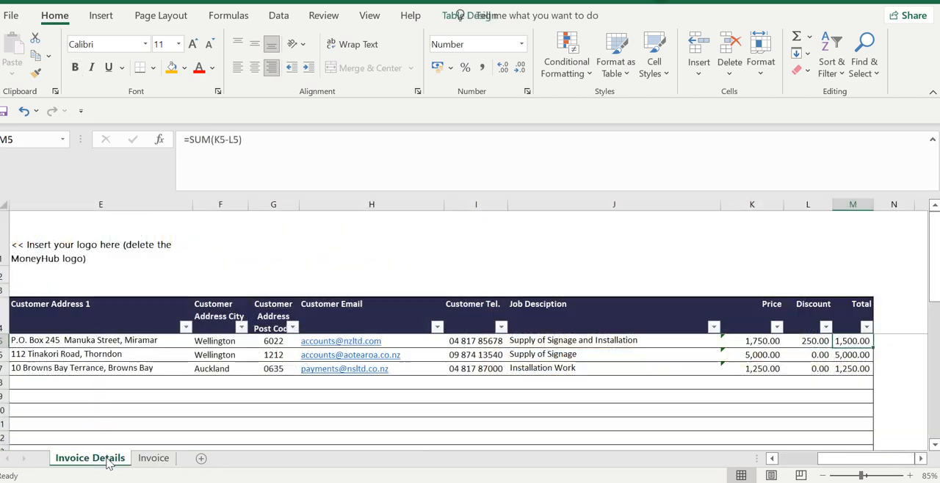
left_click(96, 340)
key("Left")
key("Left")
key("Left")
key("Left")
key("Right")
key("Right")
key("Right")
key("Right")
key("Right")
key("Right")
key("Right")
key("Right")
key("Right")
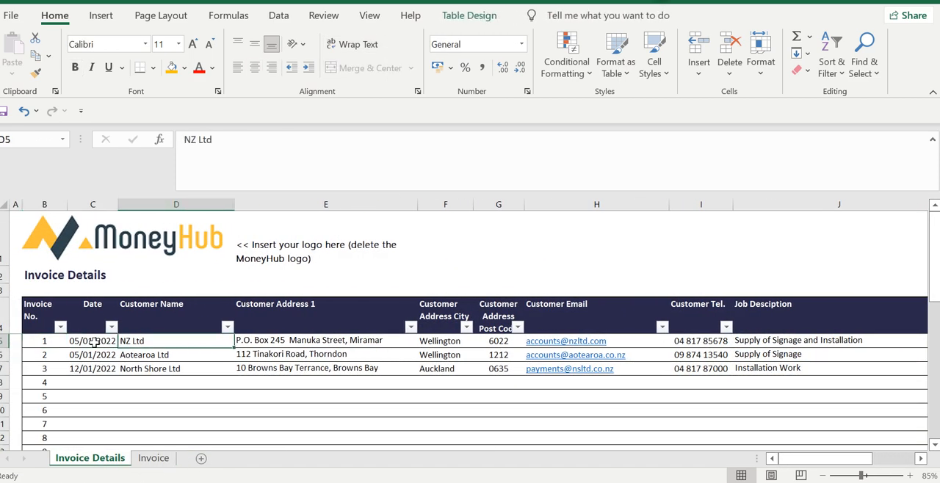
key("Right")
key("Right")
key("Left")
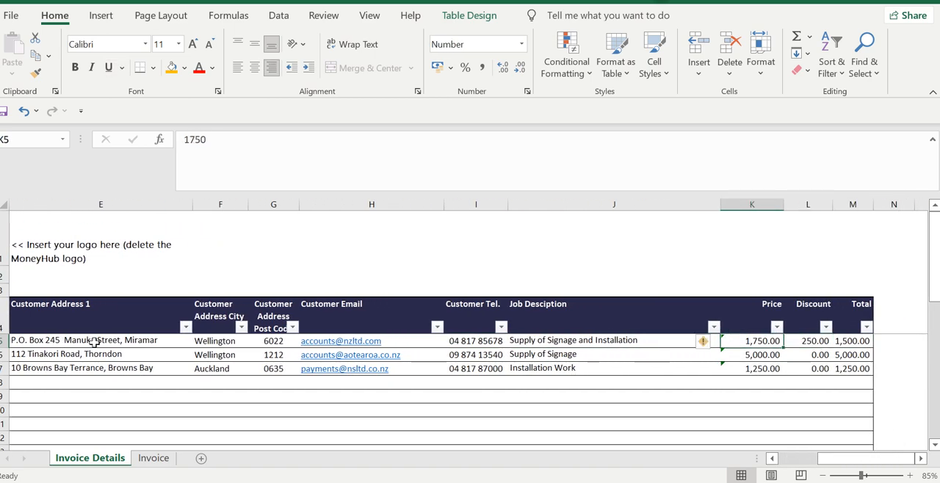
Examine the Invoice sheet for invoice 1, from the billed customer and job description down to the discount and GST formula
left_click(154, 461)
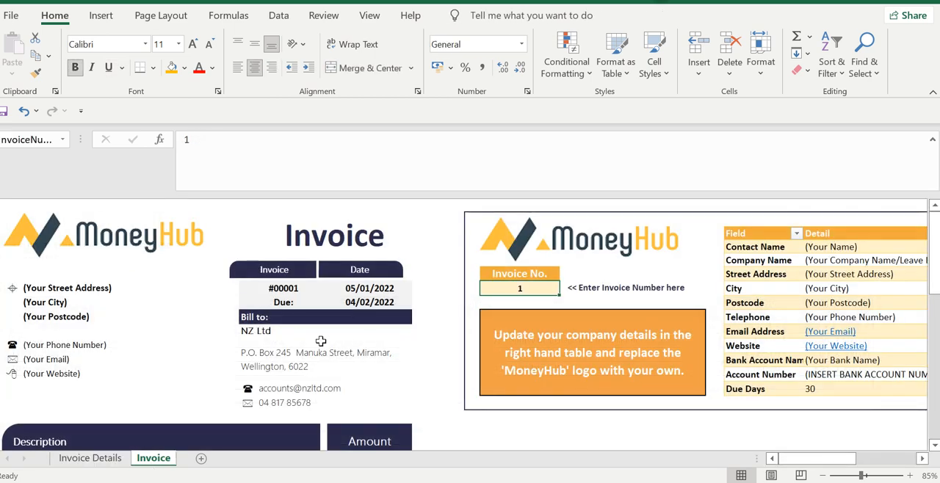
key("Down")
key("Down")
key("Down")
key("Down")
key("Down")
key("Down")
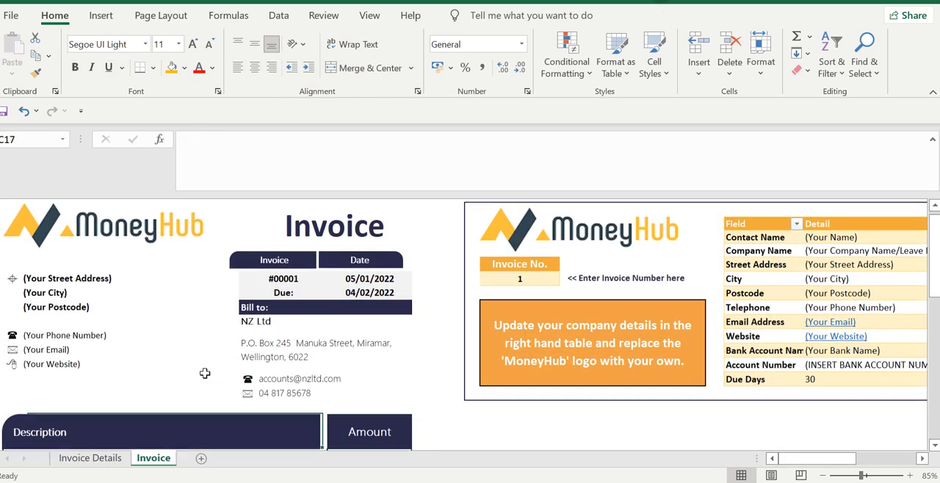
key("Up")
key("Right")
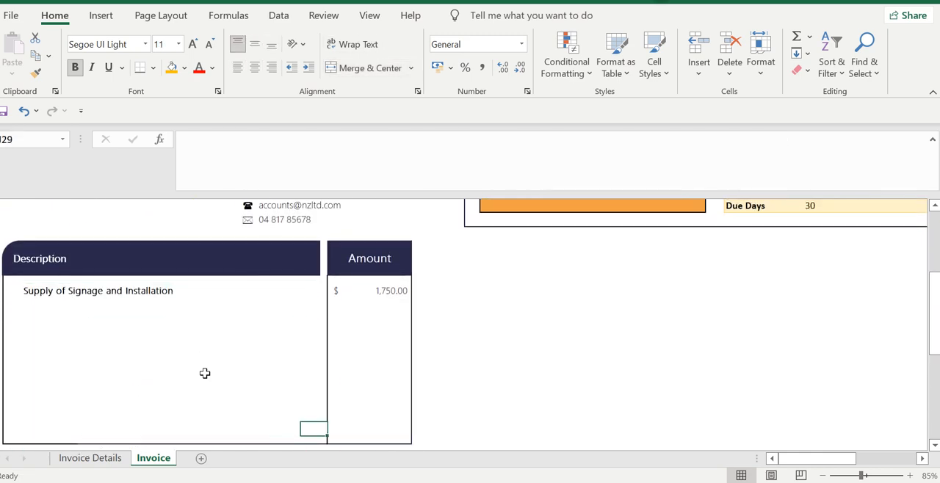
key("Down")
key("Down")
key("Down")
key("Right")
key("Down")
key("Down")
key("Down")
key("Down")
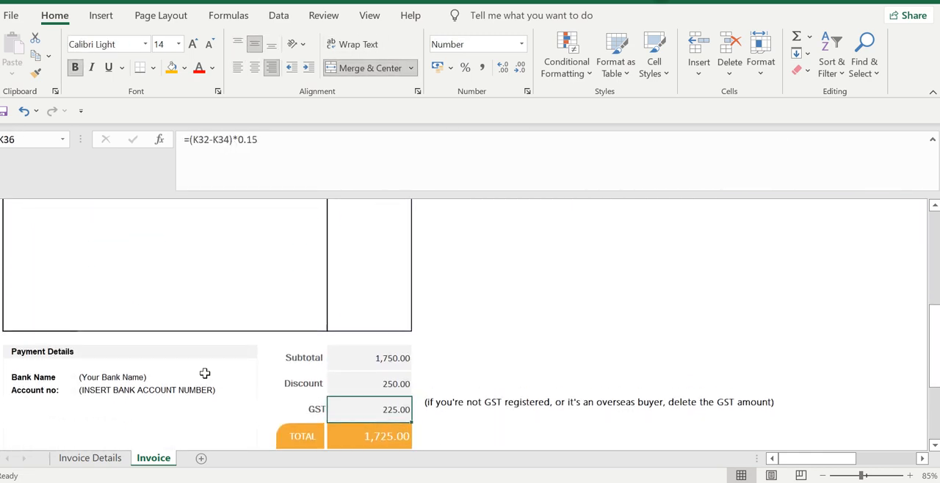
Examine the GST row on the Invoice sheet, from its amount and formula to the note for unregistered sellers and overseas buyers
key("Down")
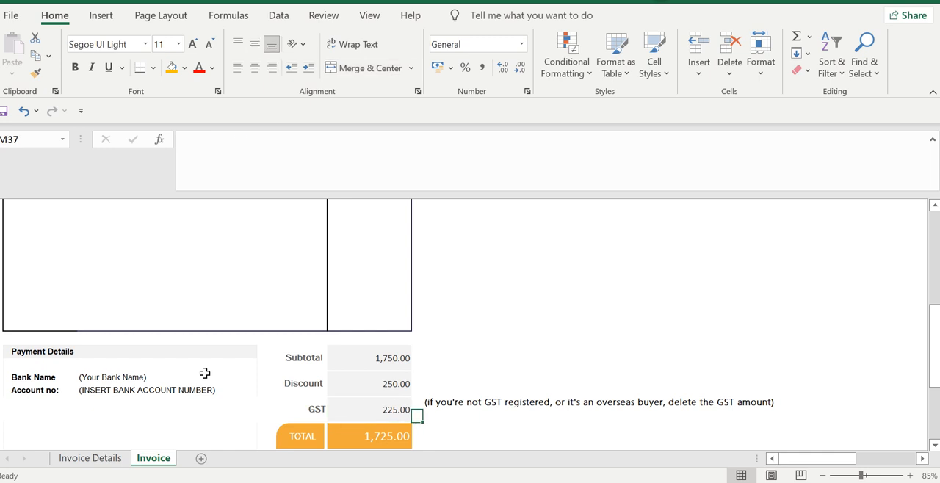
key("Up")
key("Up")
key("Down")
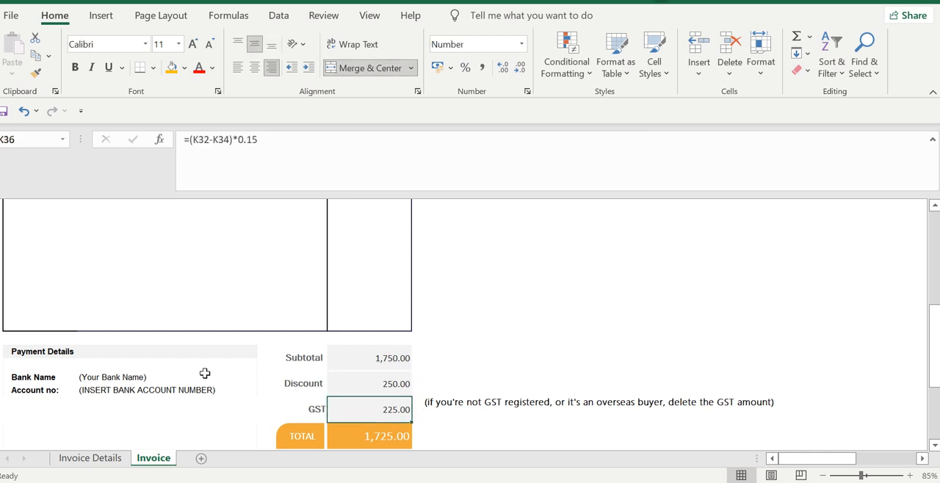
key("Left")
key("Left")
key("Left")
key("Left")
key("Left")
key("Left")
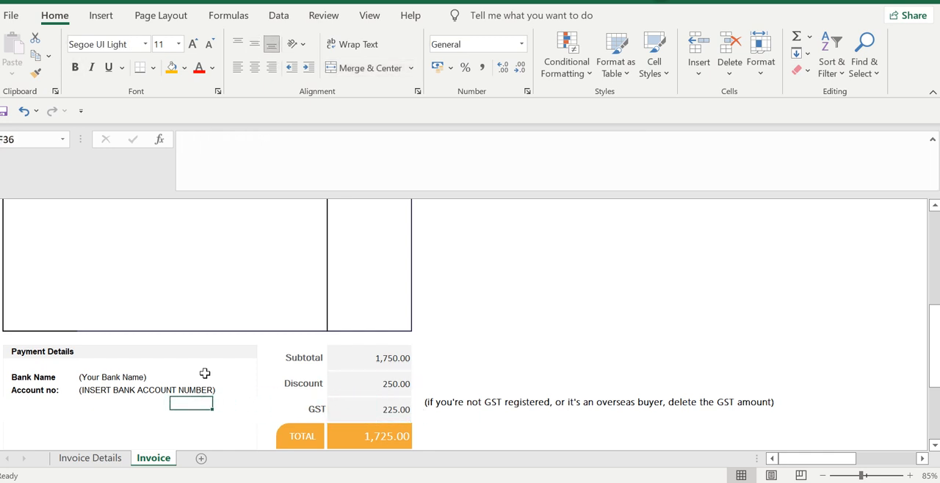
key("Right")
key("Right")
key("Right")
key("Right")
key("Right")
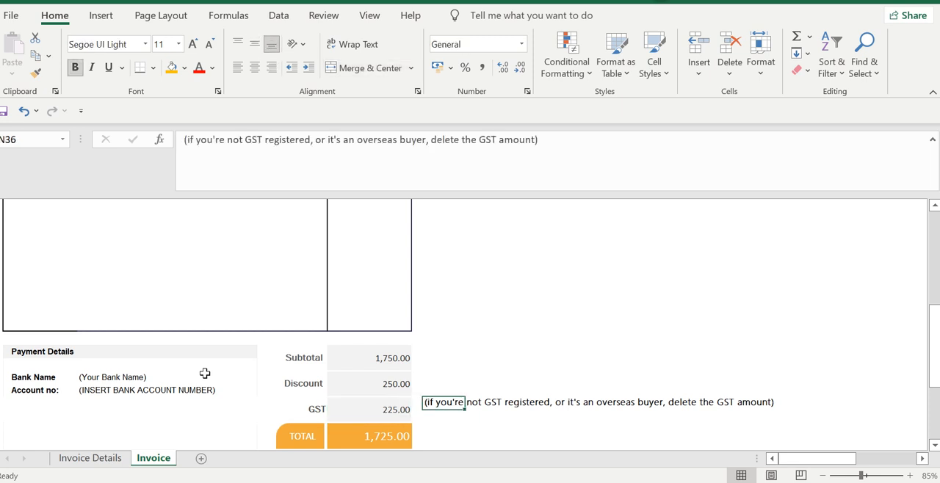
Delete the GST label, amount and adjacent note from the invoice totals, and check the total's formula
key("Left")
key("Left")
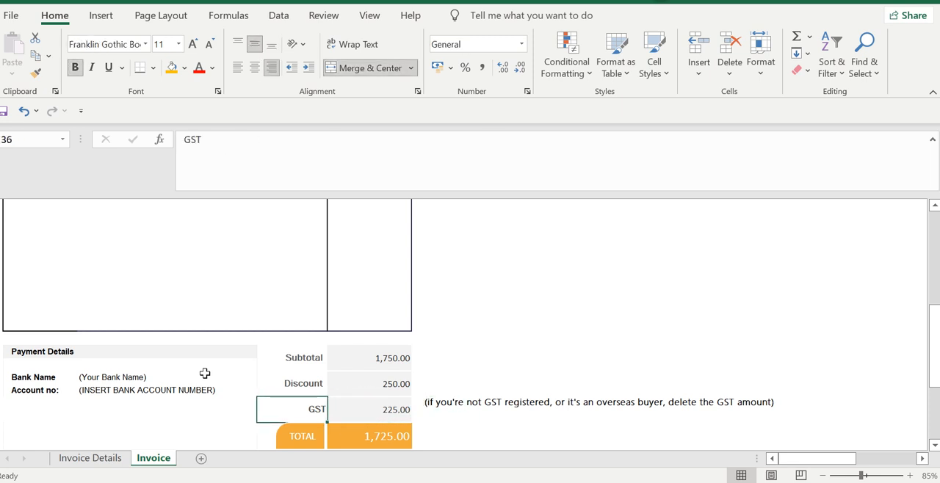
key("shift+Right")
key("shift+Right")
key("shift+Right")
key("shift+Right")
key("shift+Right")
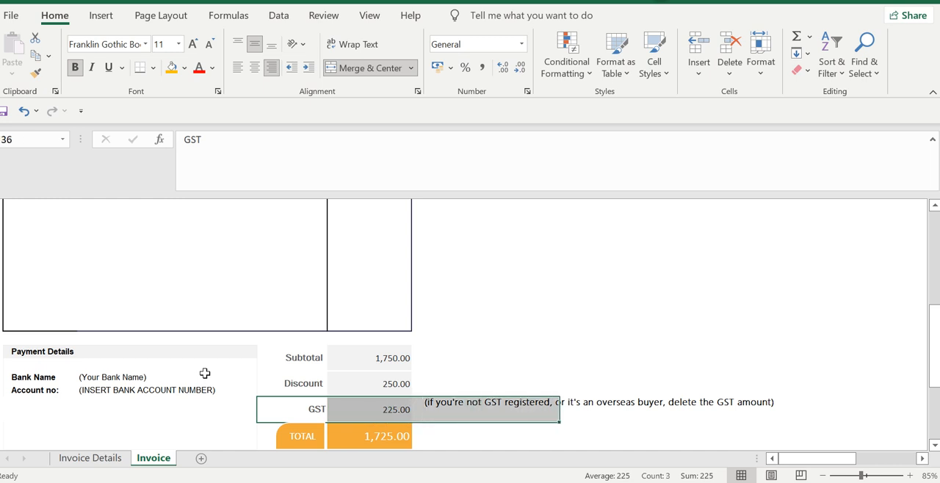
key("Delete")
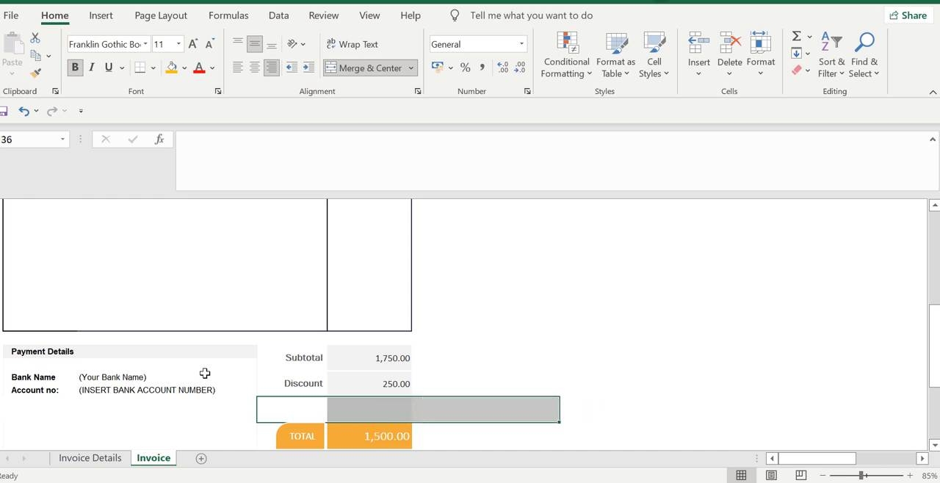
key("Down")
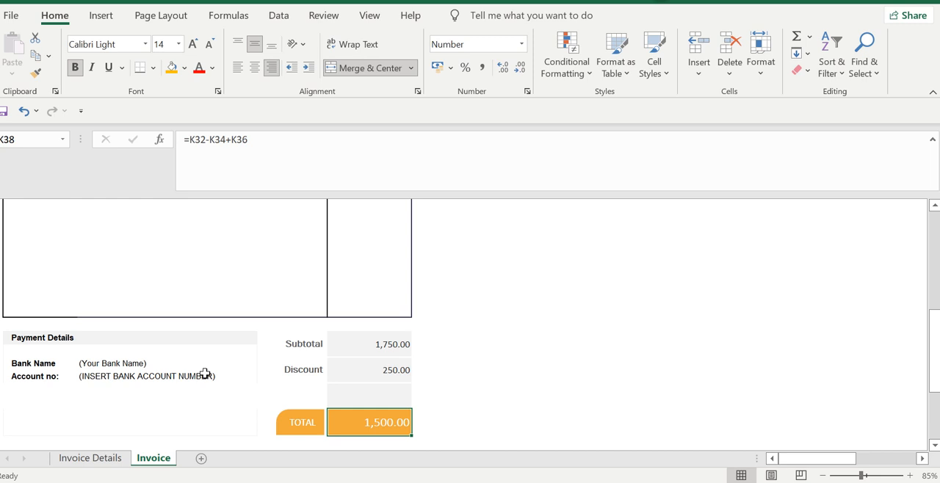
Undo the deletion of the GST row's contents and return to the GST amount
key("ctrl+z")
key("ctrl+z")
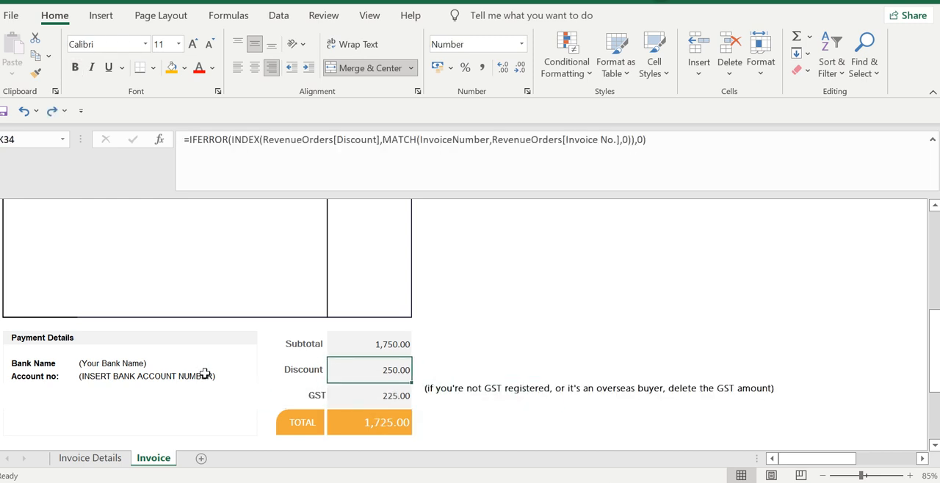
key("Down")
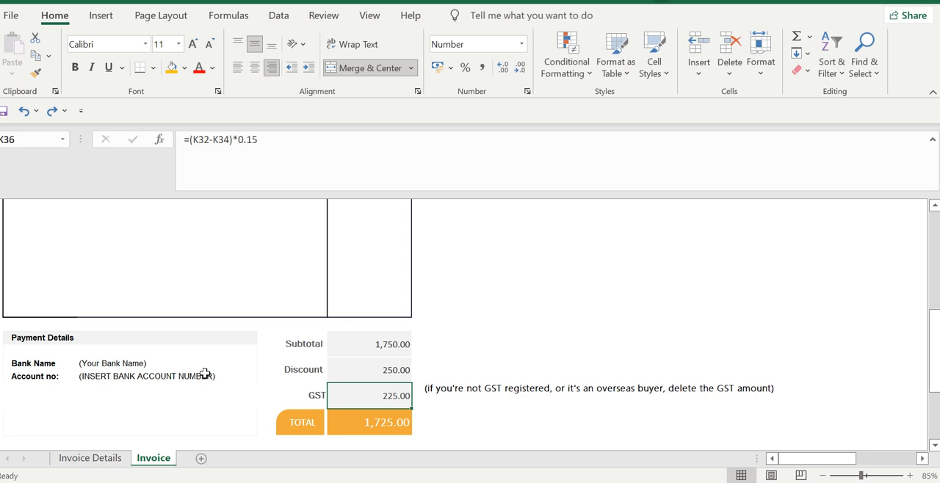
Start printing the invoice and review the Invoice 2 PDF in Microsoft Edge, selecting its invoice date for closer inspection
key("ctrl+p")
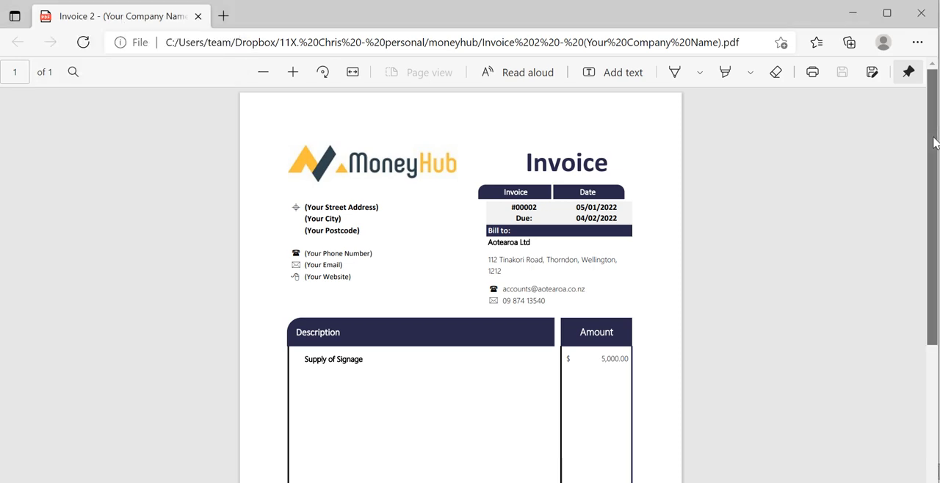
scroll(934, 139, "down", 2)
scroll(934, 140, "up", 2)
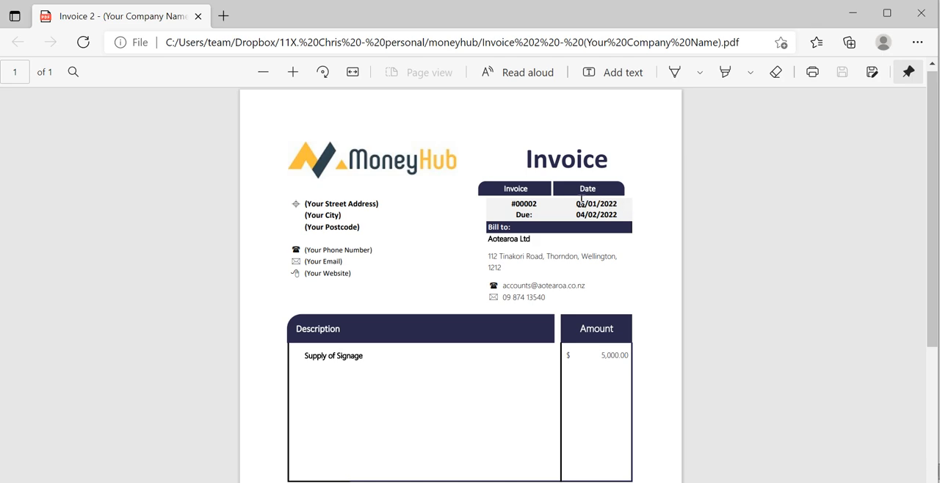
left_click_drag(577, 204, 624, 205)
left_click(724, 192)
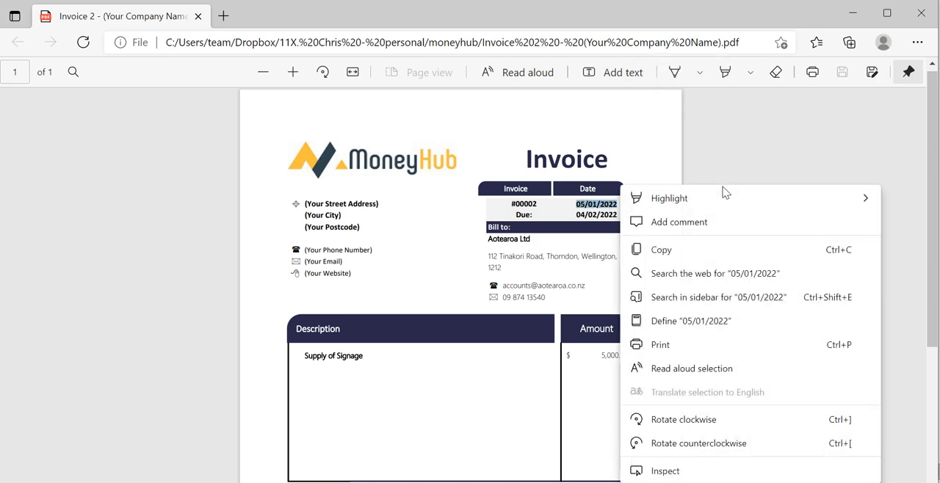
left_click(809, 140)
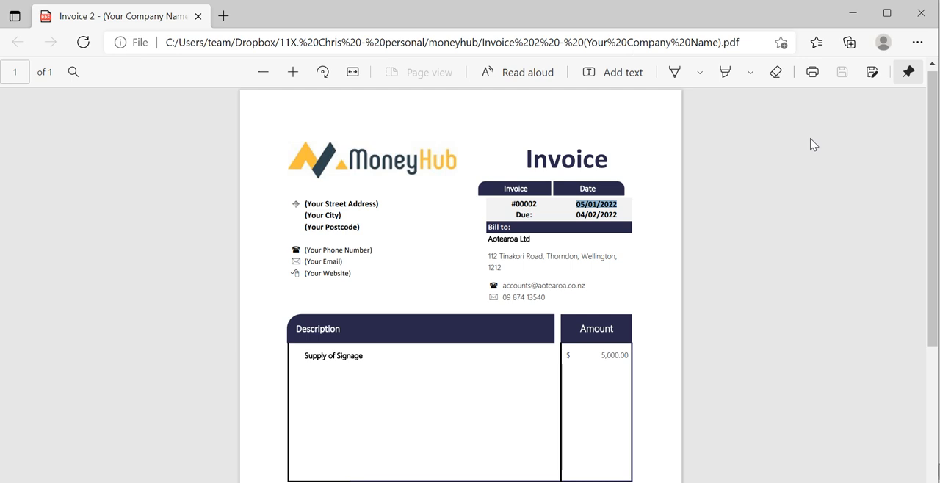